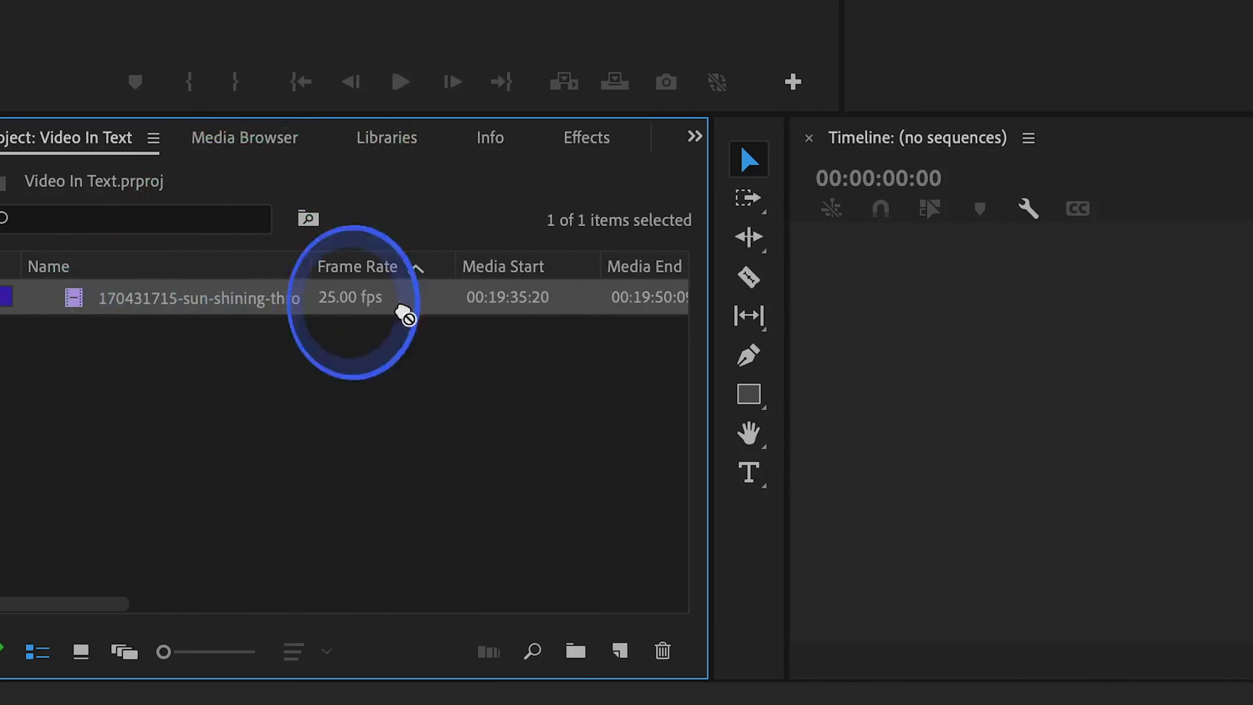
# Step: Build a sequence from the snow clip and add a 'TEXT' title at about four seconds
pyautogui.moveTo(404, 312); pyautogui.dragTo(1252, 376)
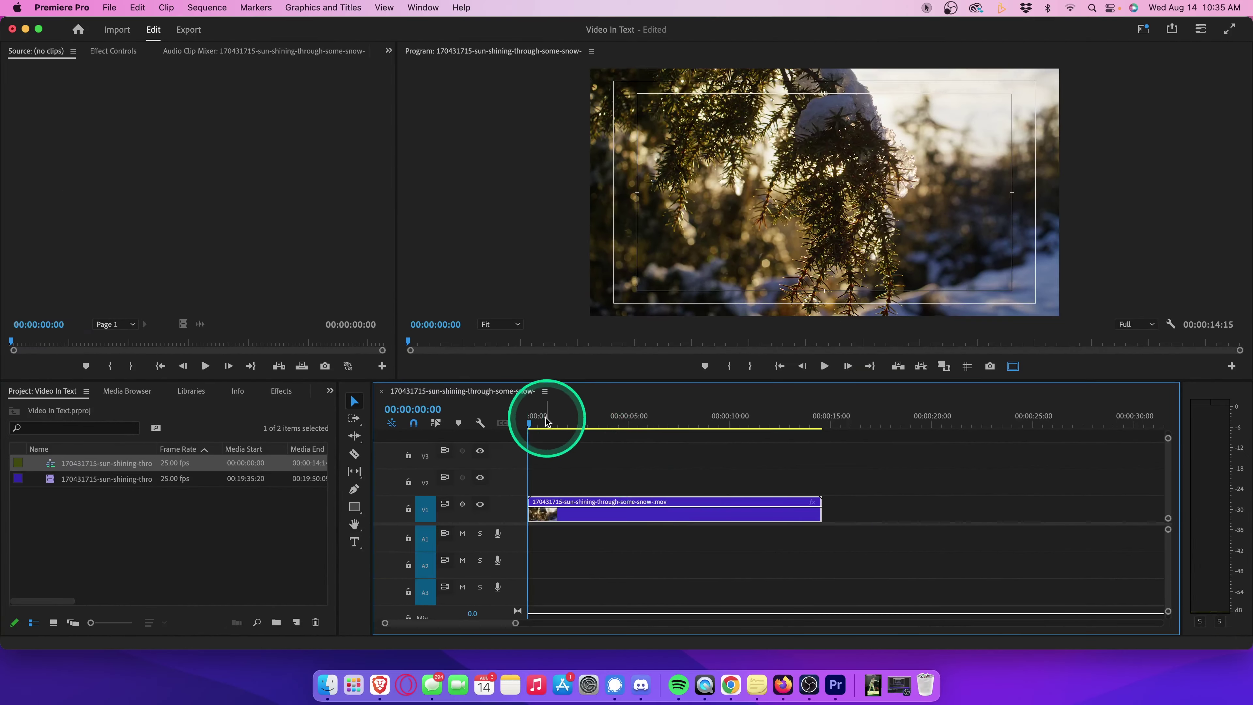
pyautogui.moveTo(551, 415); pyautogui.dragTo(606, 430)
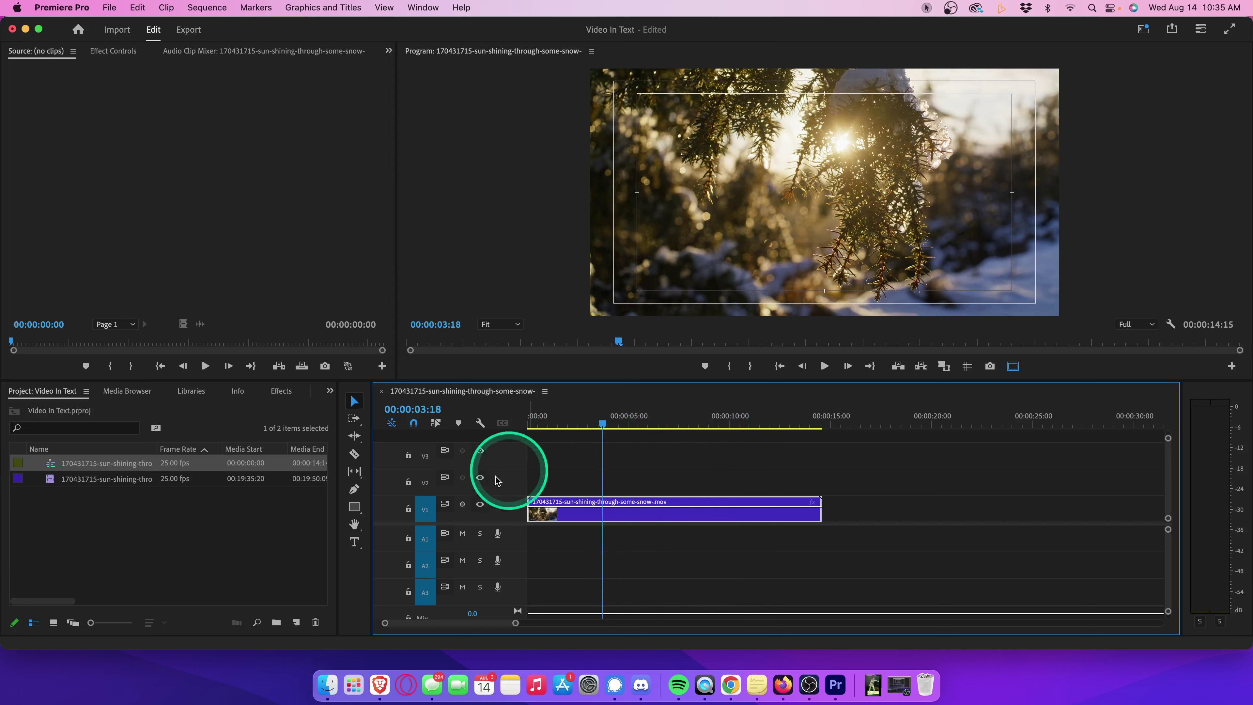
pyautogui.click(355, 542)
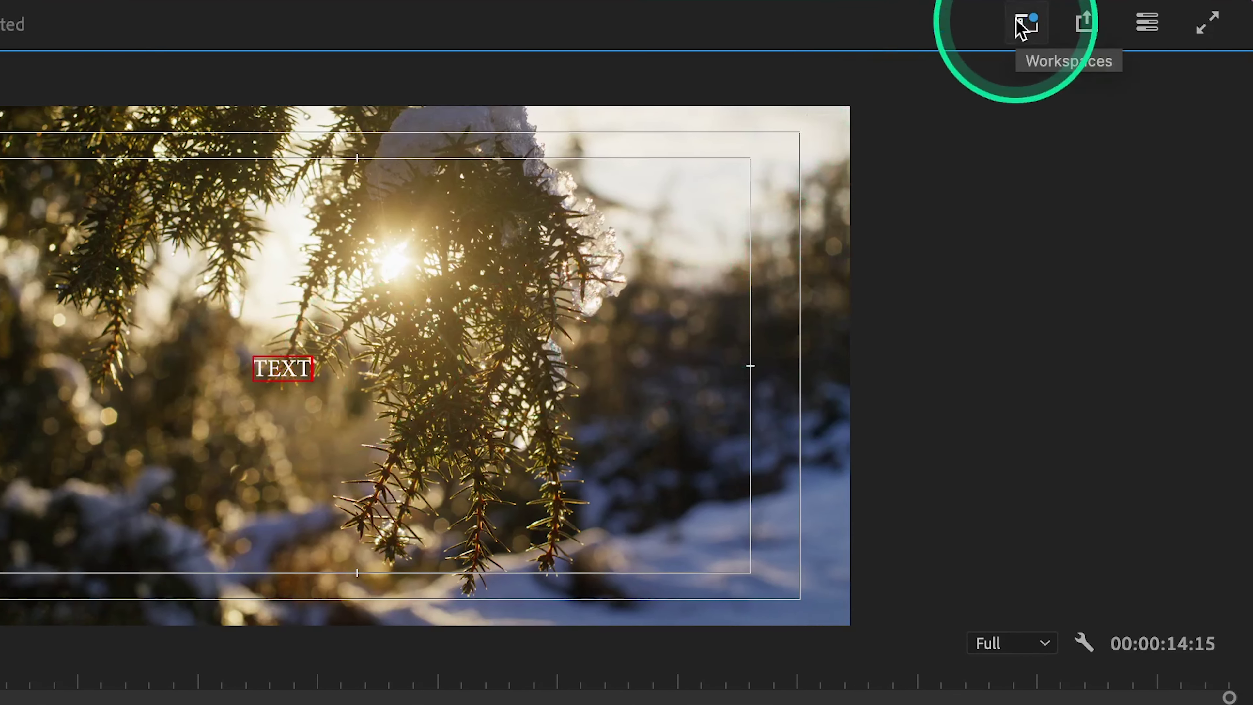
# Step: In the Captions and Graphics workspace, set the TEXT title to Impact at size 1346
pyautogui.click(1020, 27)
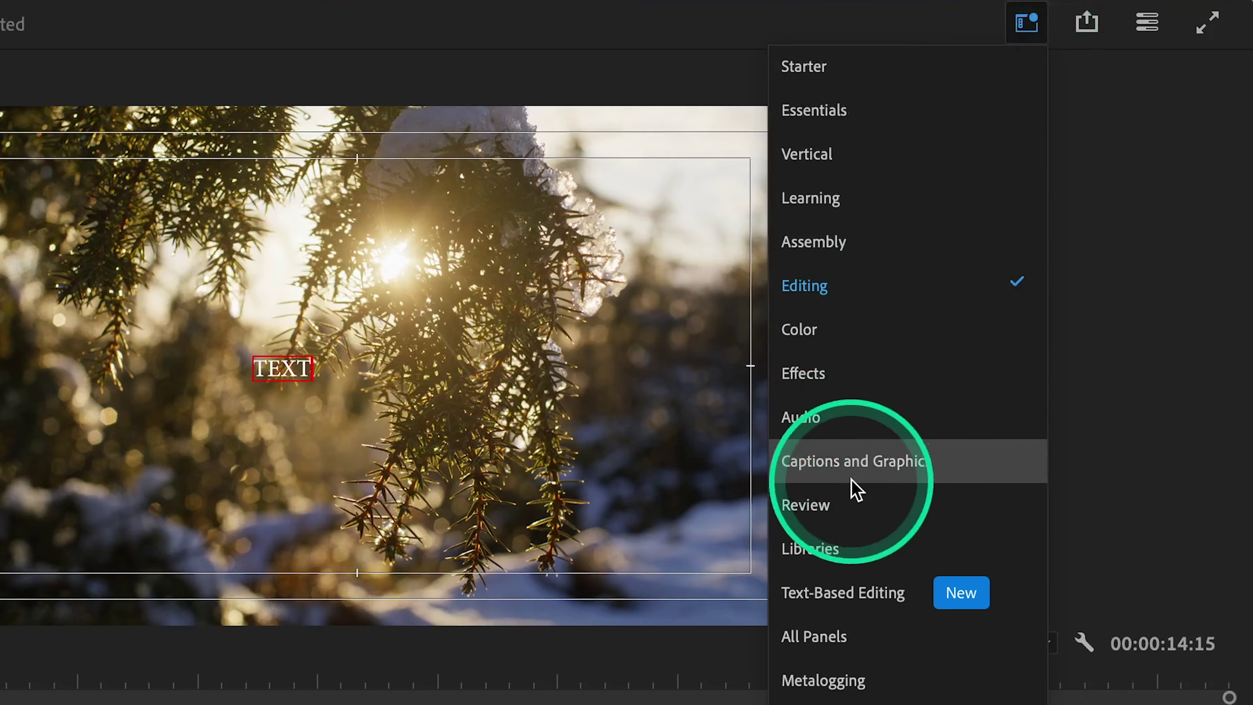
pyautogui.click(856, 461)
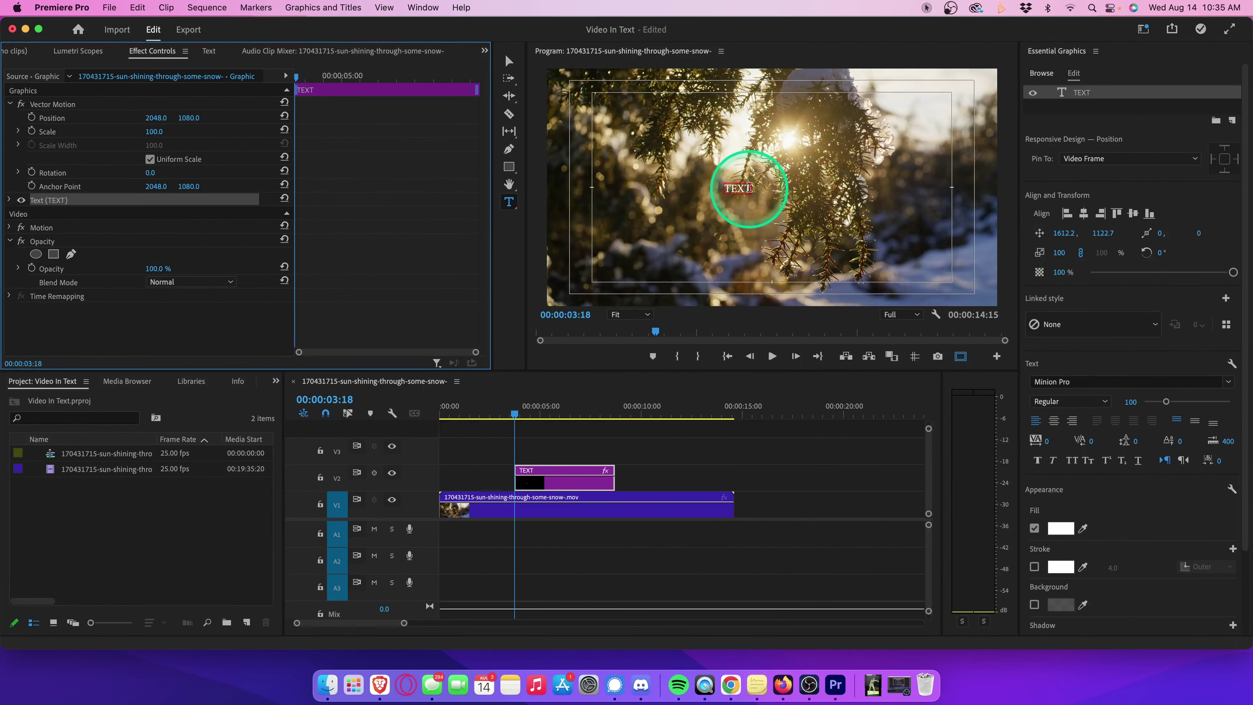
pyautogui.click(750, 189)
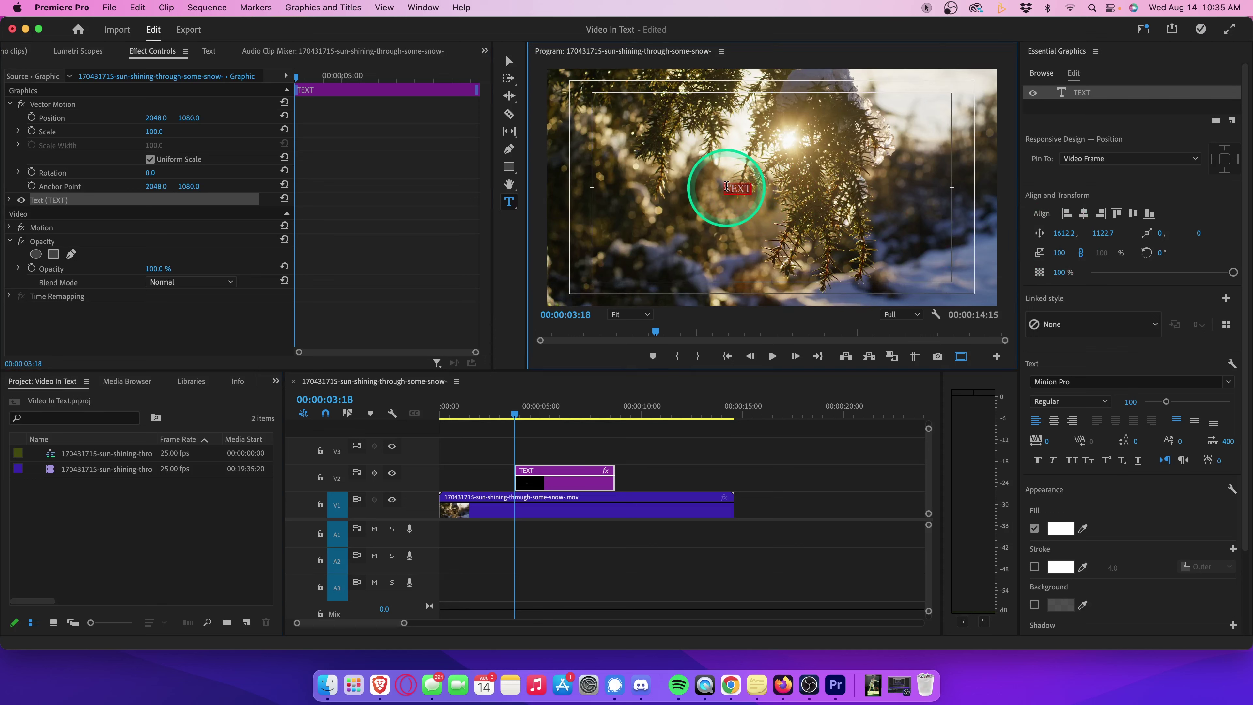
pyautogui.click(1073, 382)
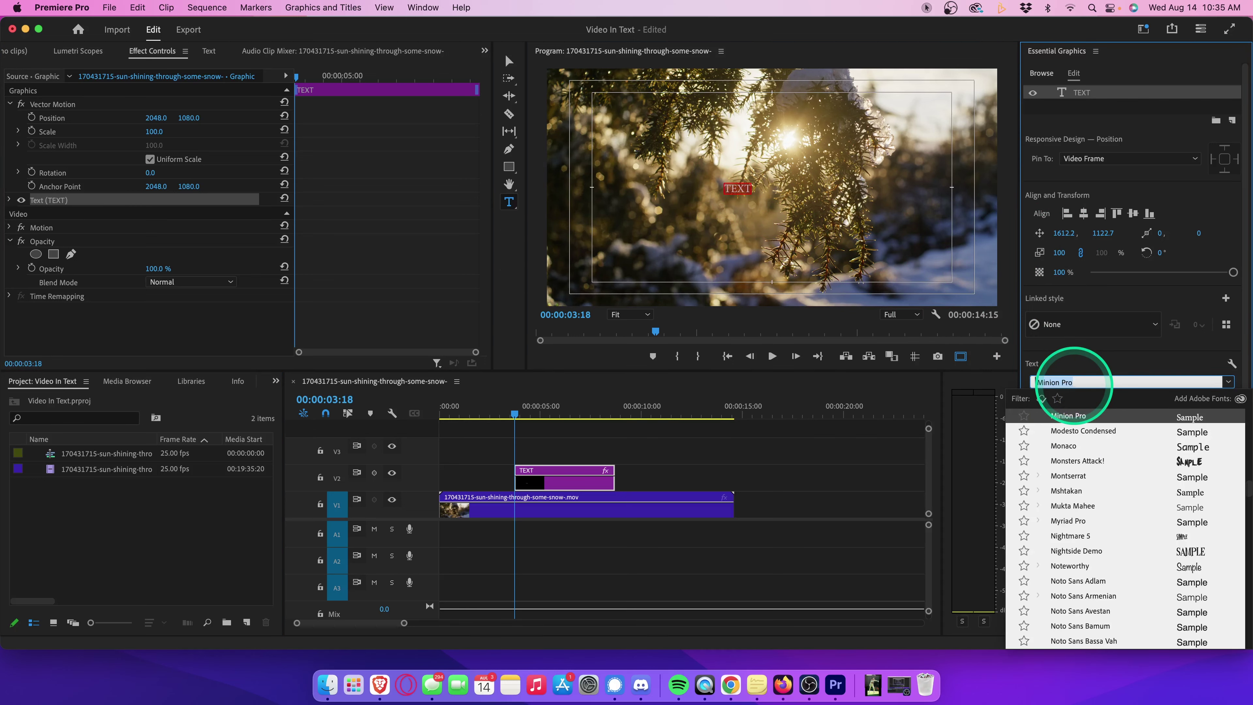
pyautogui.write('Imp')
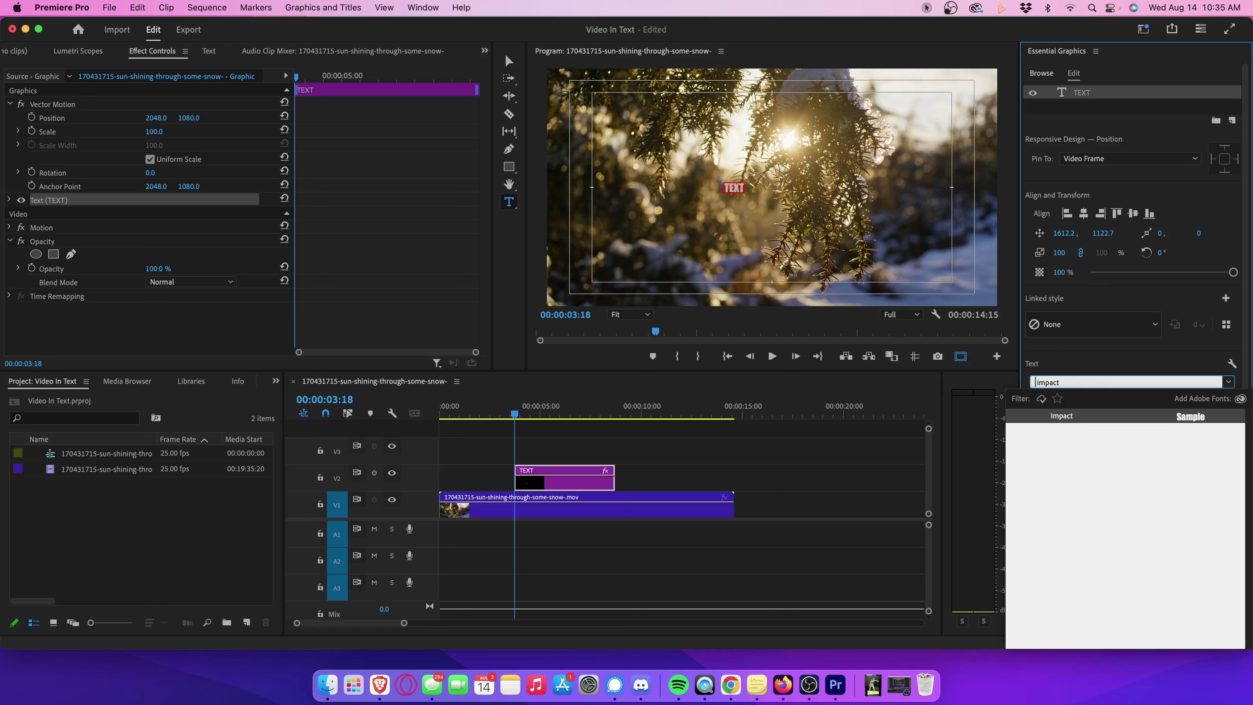
pyautogui.write('act')
pyautogui.press('Return')
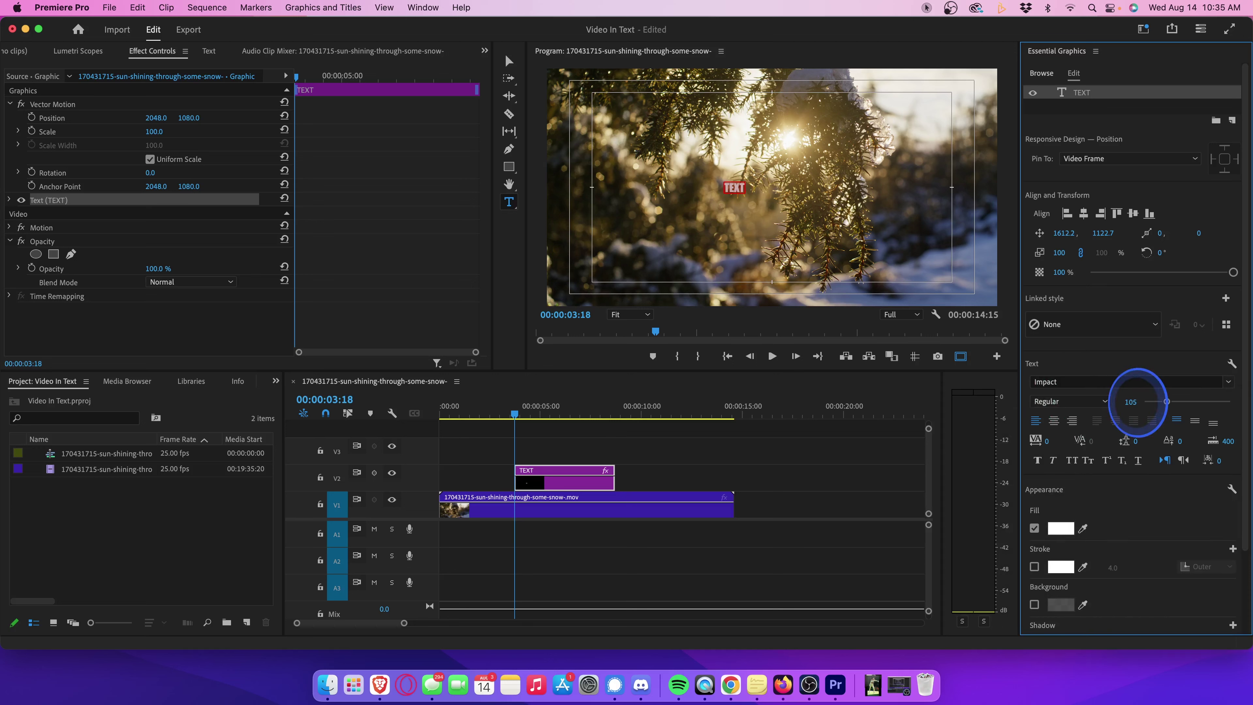
pyautogui.moveTo(1137, 401); pyautogui.dragTo(1137, 401)
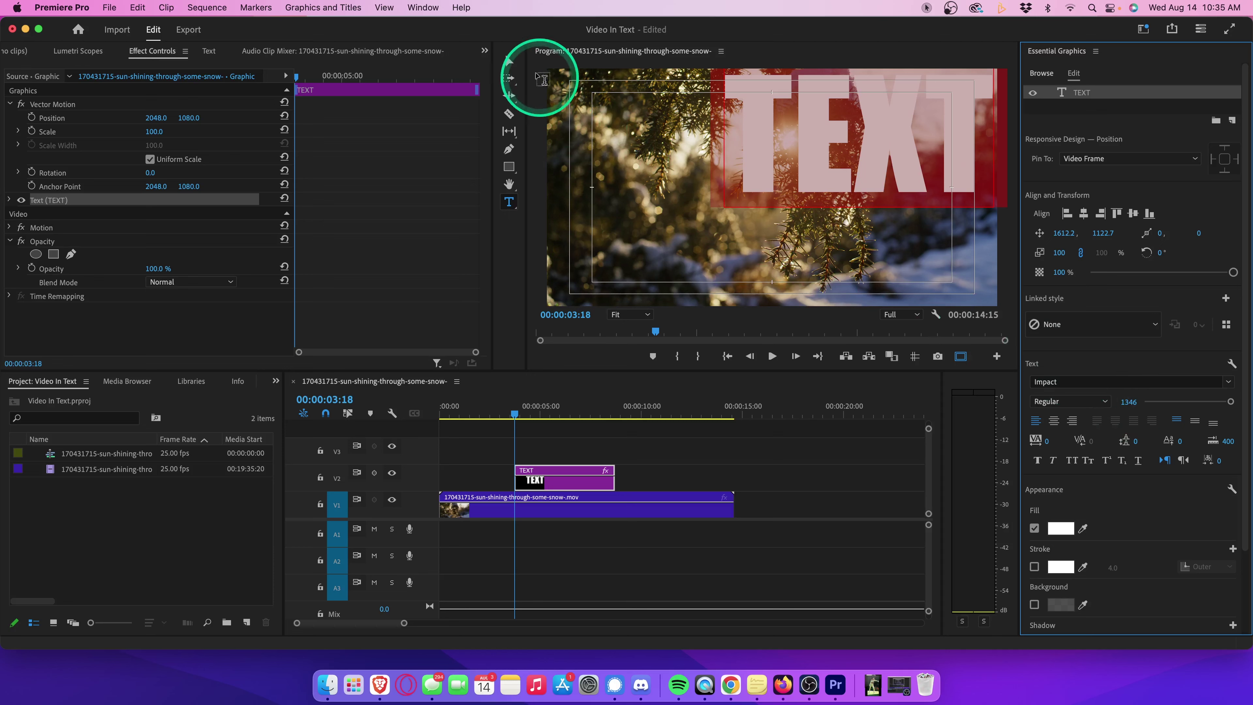
# Step: Move the TEXT title to the frame centre and align it horizontally centred
pyautogui.click(510, 61)
pyautogui.moveTo(923, 140); pyautogui.dragTo(773, 199)
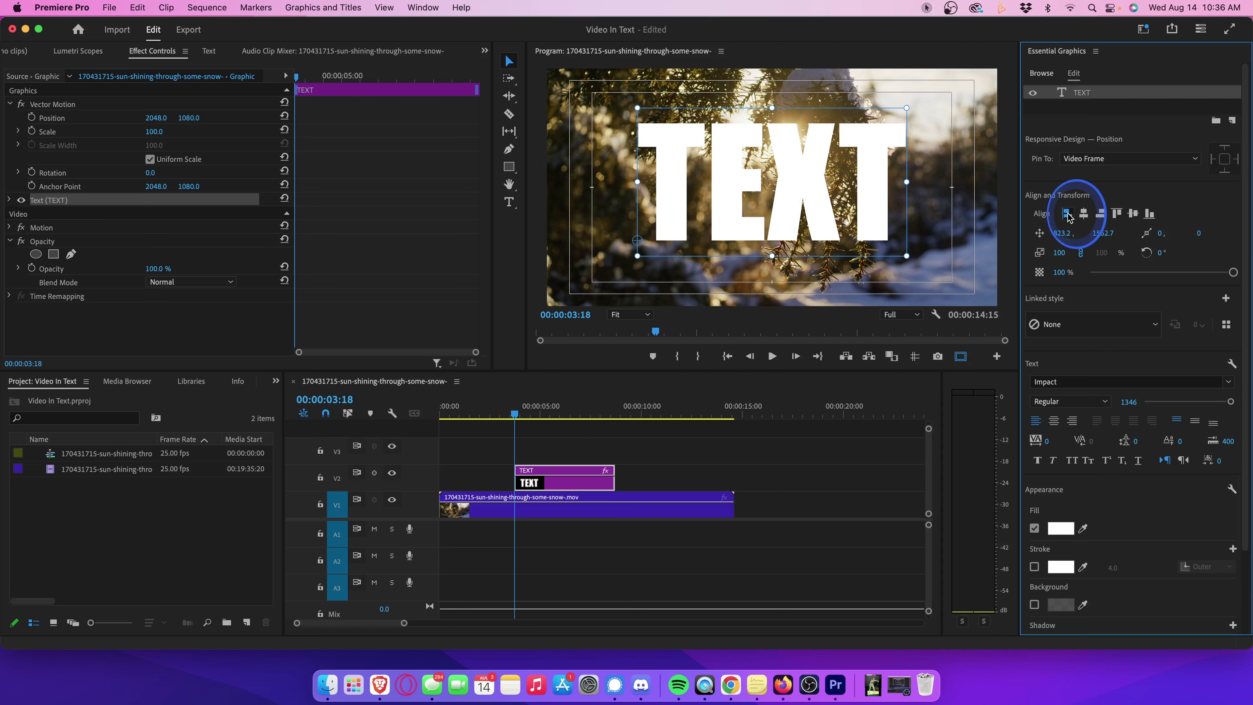
pyautogui.click(1081, 216)
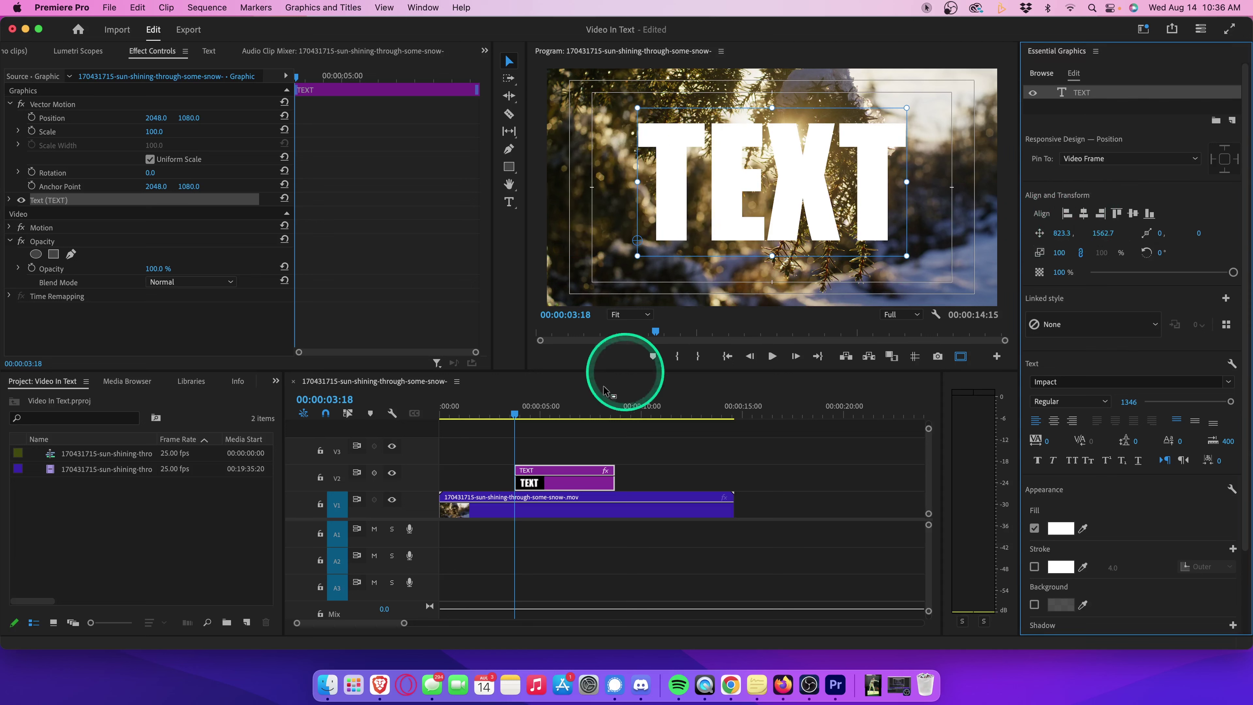
# Step: Extend the TEXT clip on V2 to span the full length of the V1 snow clip
pyautogui.moveTo(517, 482); pyautogui.dragTo(444, 482)
pyautogui.moveTo(613, 482); pyautogui.dragTo(733, 490)
pyautogui.moveTo(503, 414); pyautogui.dragTo(535, 422)
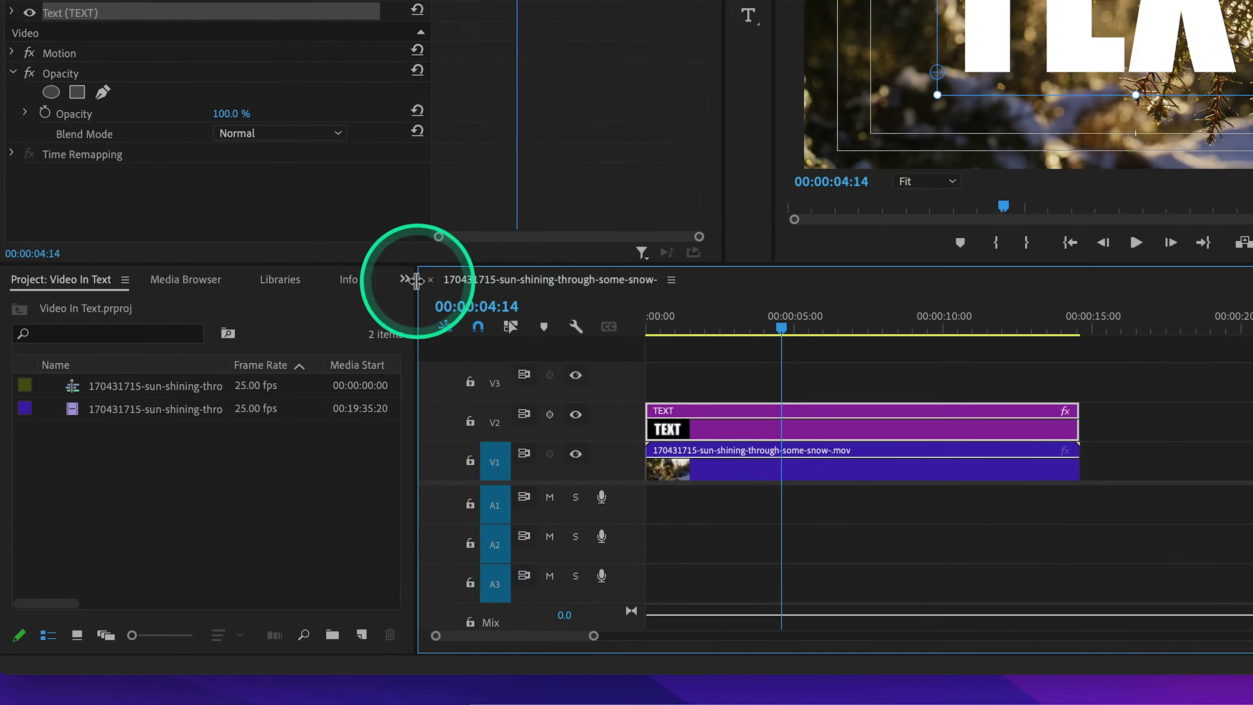
# Step: Apply Track Matte Key to the V1 snow clip with Matte set to Video 2
pyautogui.click(276, 381)
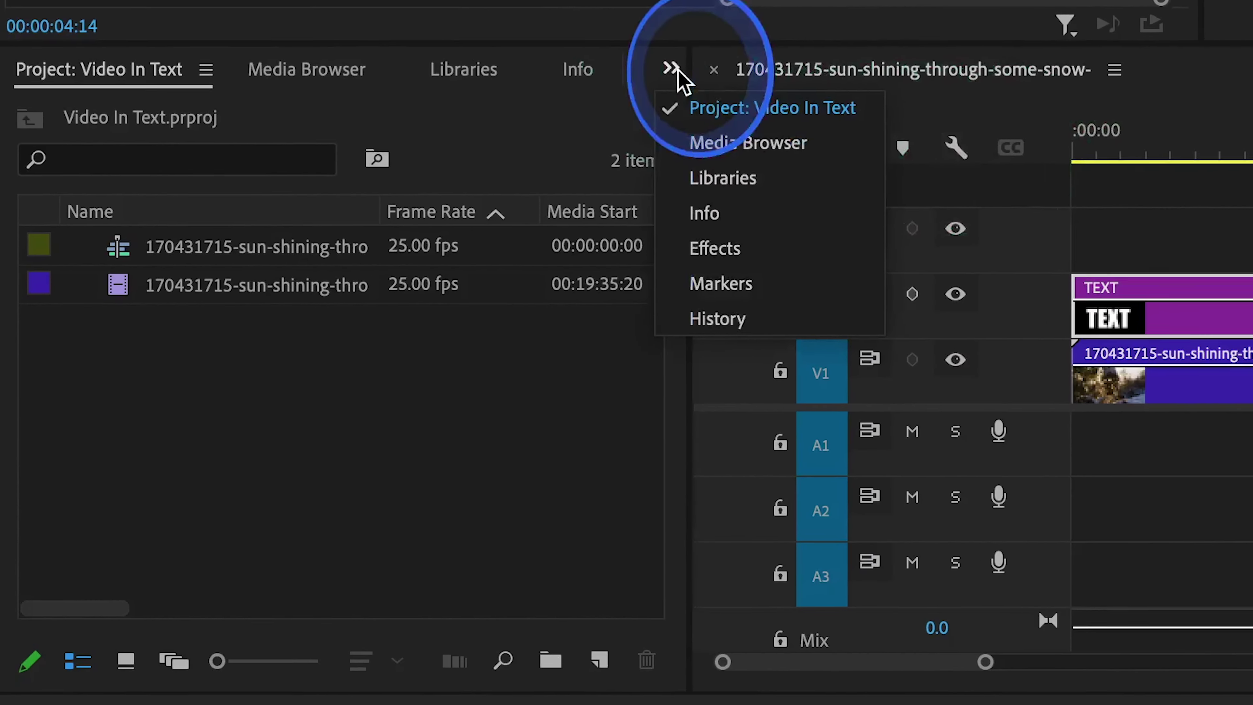
pyautogui.click(740, 239)
pyautogui.click(288, 110)
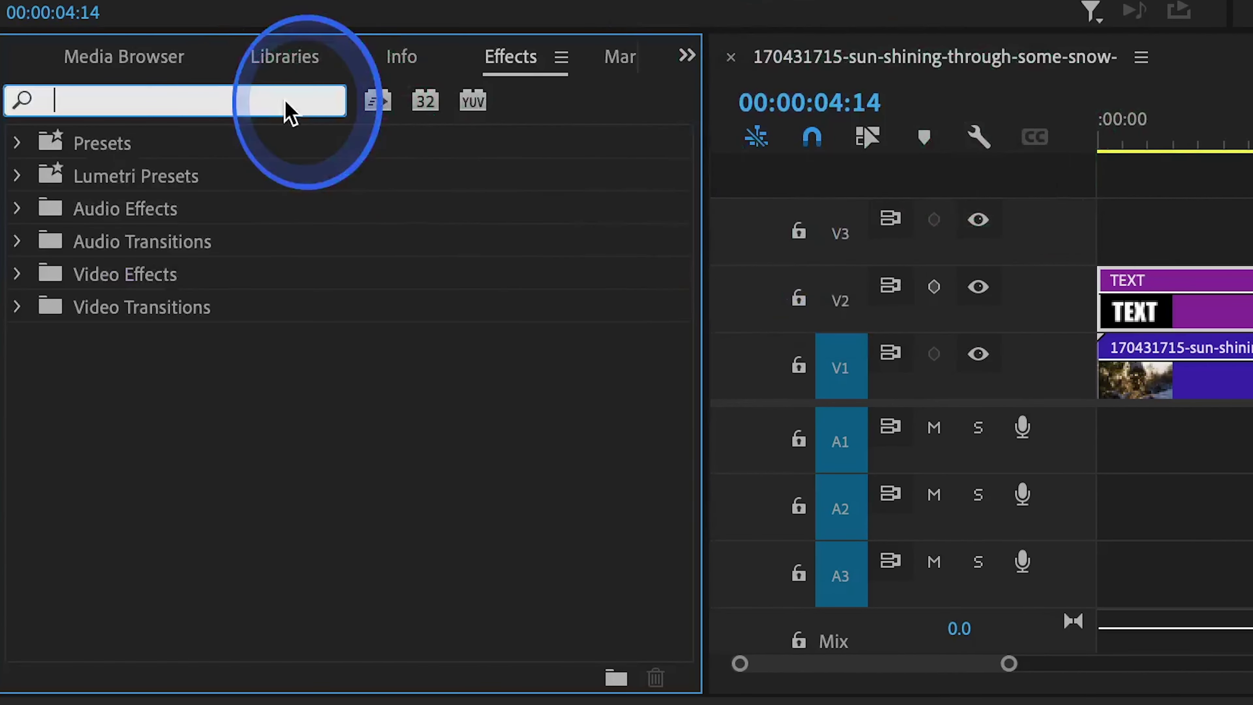
pyautogui.write('track mat')
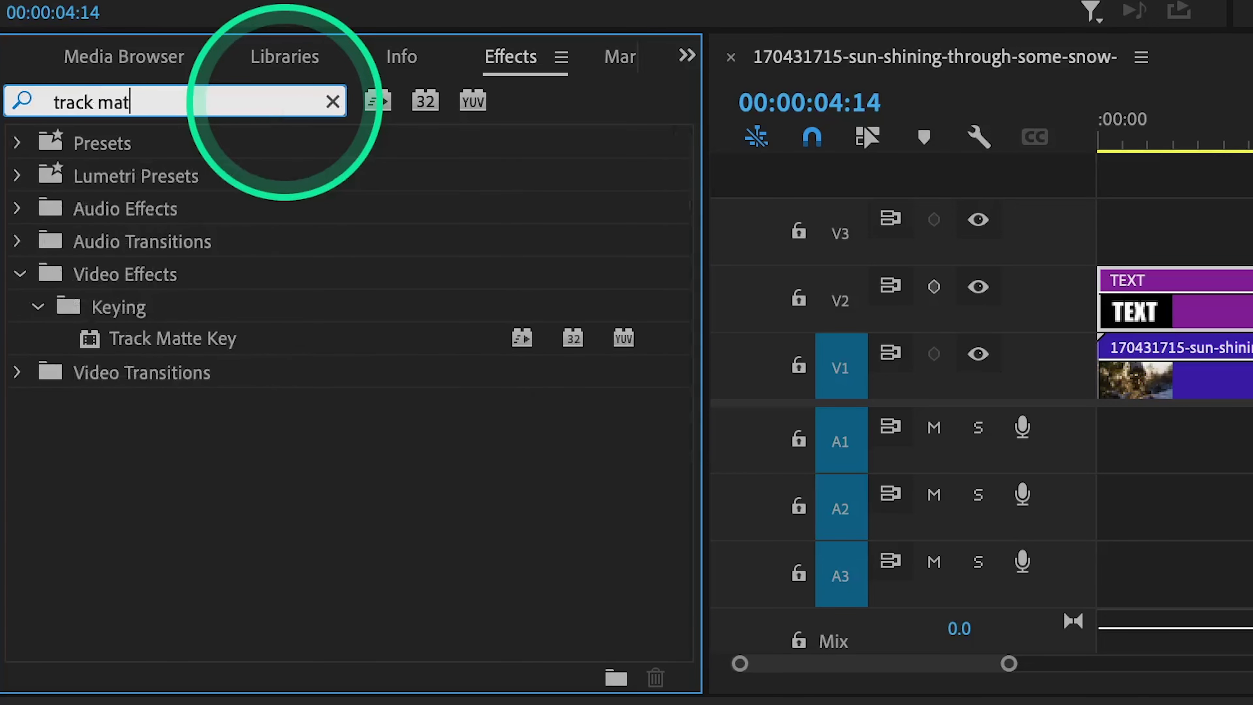
pyautogui.write('te')
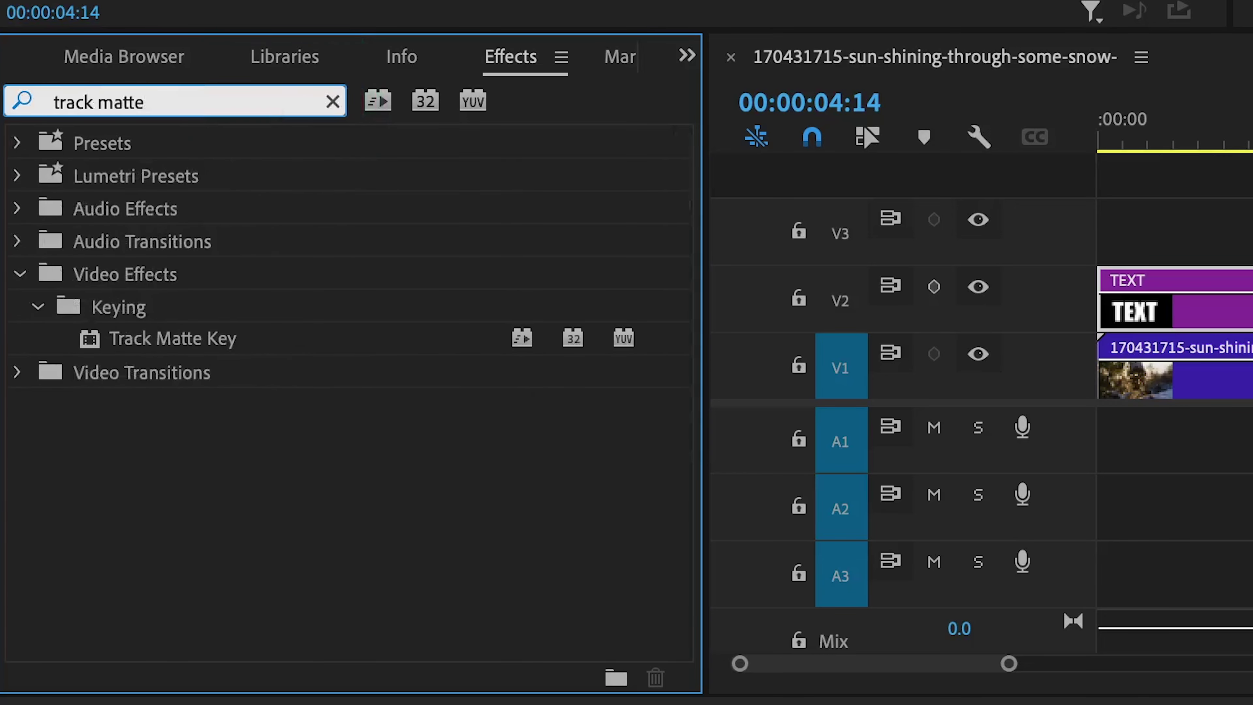
pyautogui.click(158, 338)
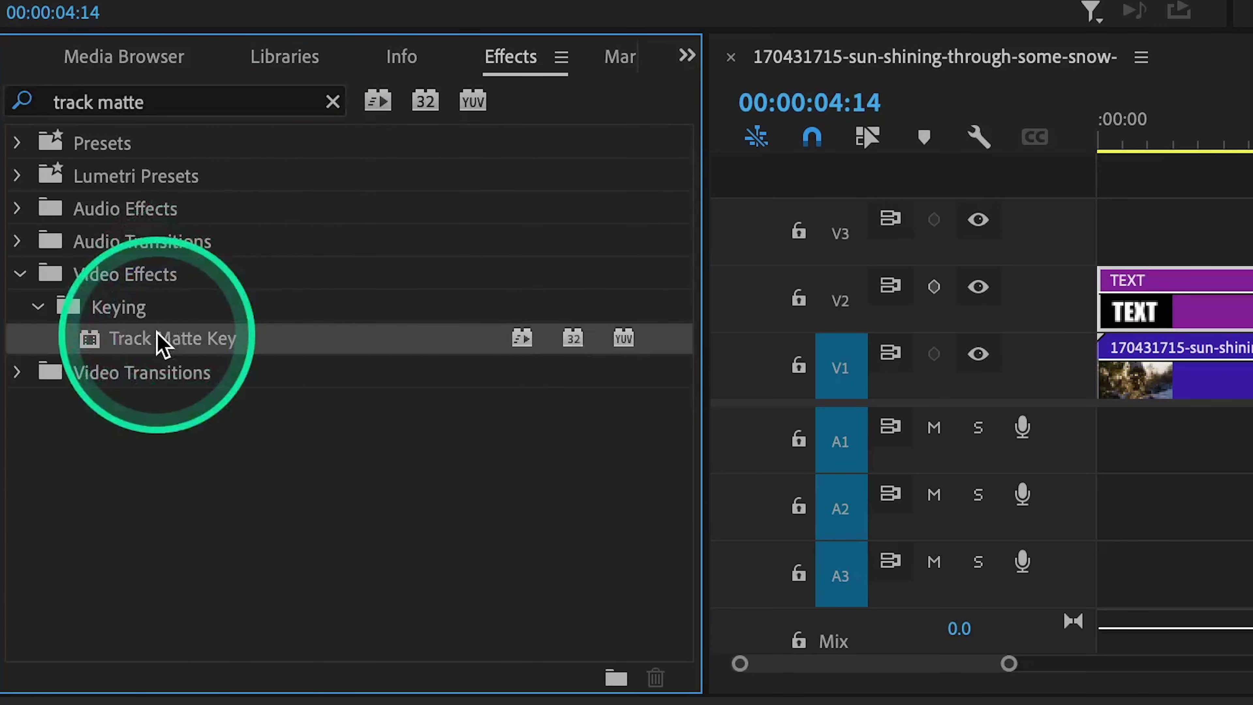
pyautogui.moveTo(162, 343); pyautogui.dragTo(689, 366)
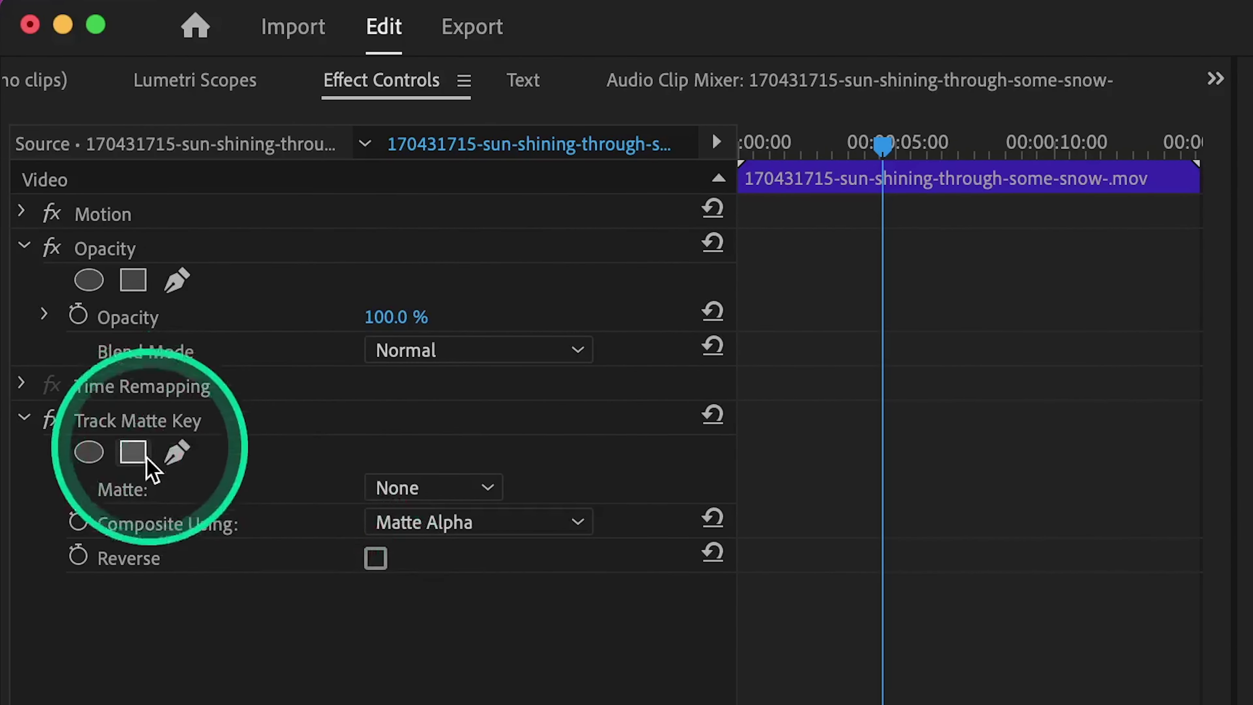
pyautogui.click(489, 489)
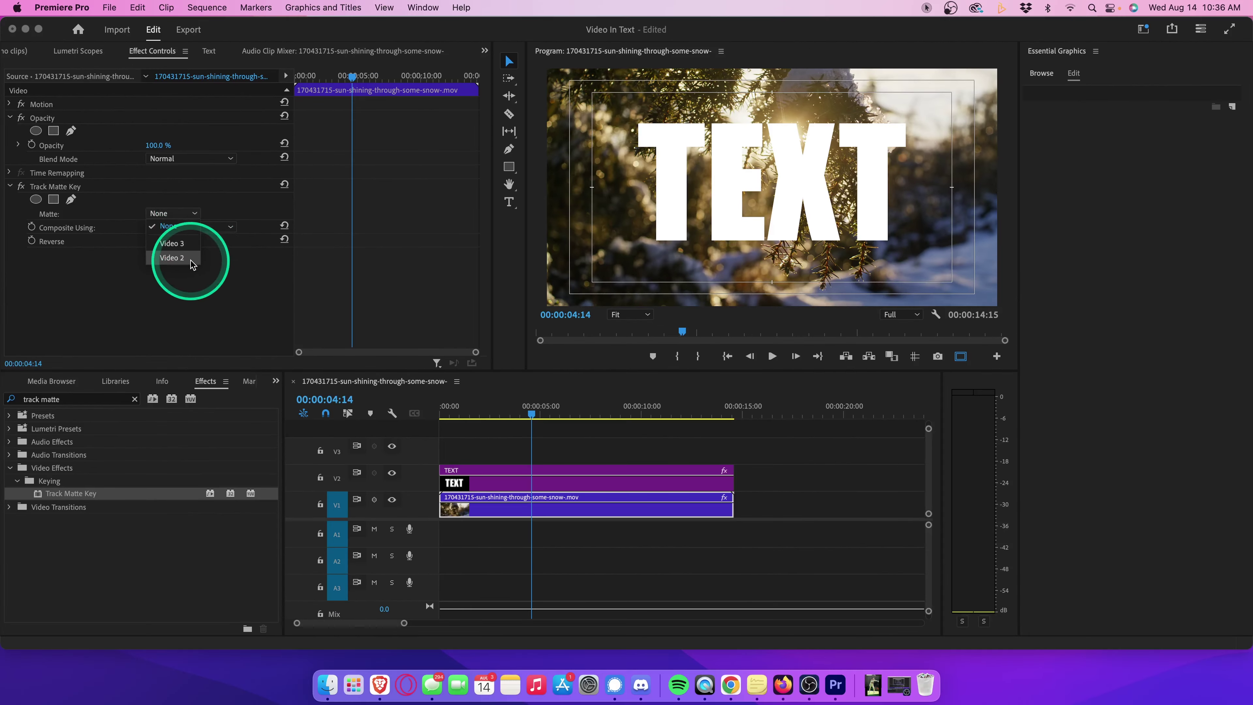
pyautogui.click(191, 262)
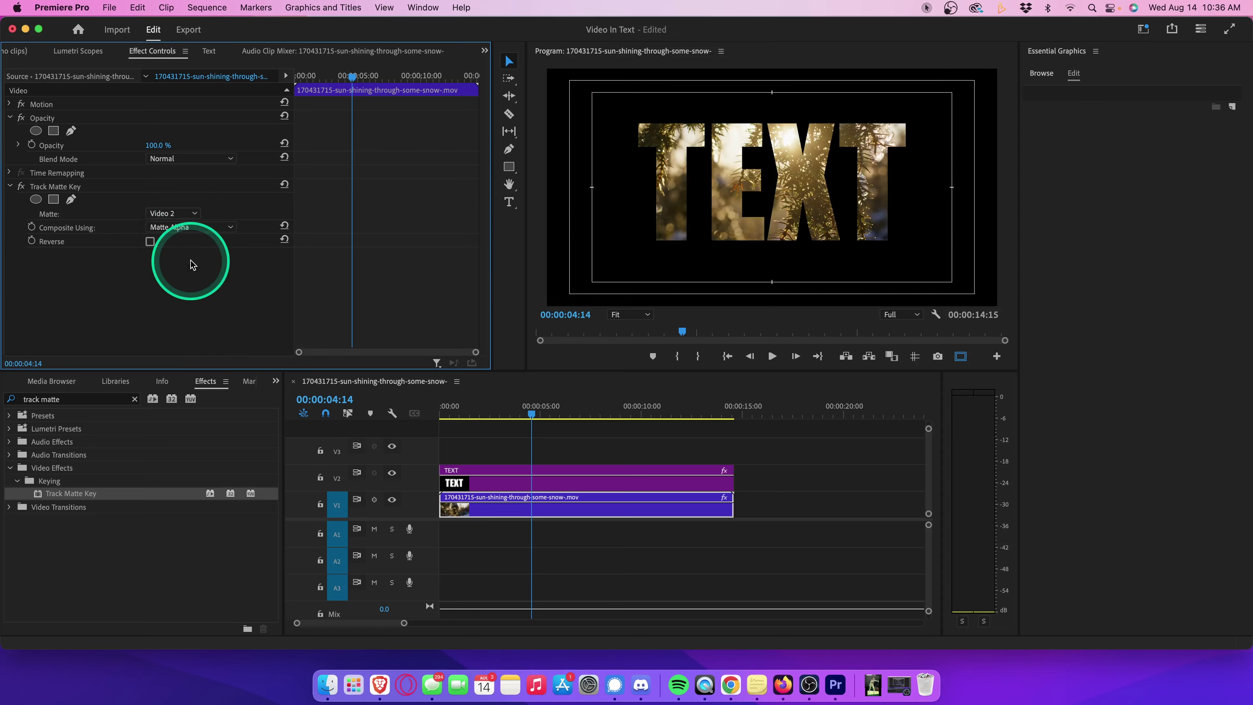
pyautogui.moveTo(456, 414); pyautogui.dragTo(491, 415)
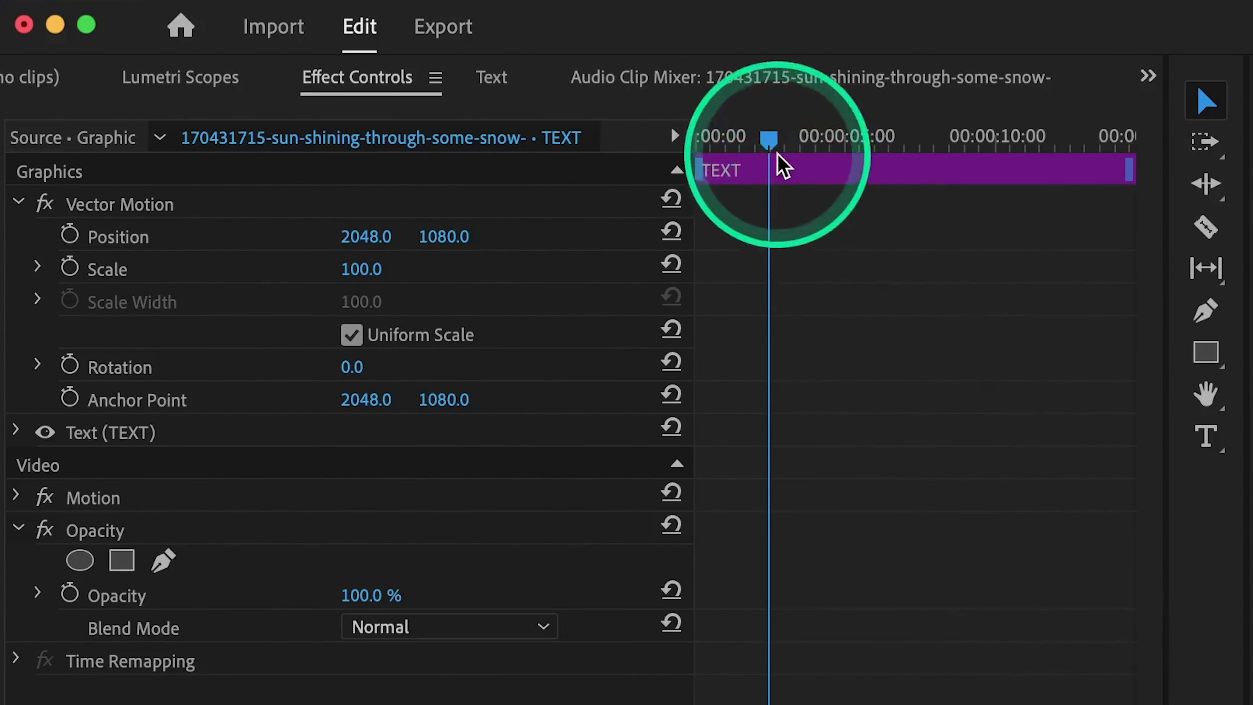
# Step: Keyframe the title's Position and Scale so it starts at Scale 1193 and Position X -454
pyautogui.moveTo(778, 154)
pyautogui.mouseDown()
pyautogui.moveTo(753, 146)
pyautogui.moveTo(762, 157)
pyautogui.mouseUp()
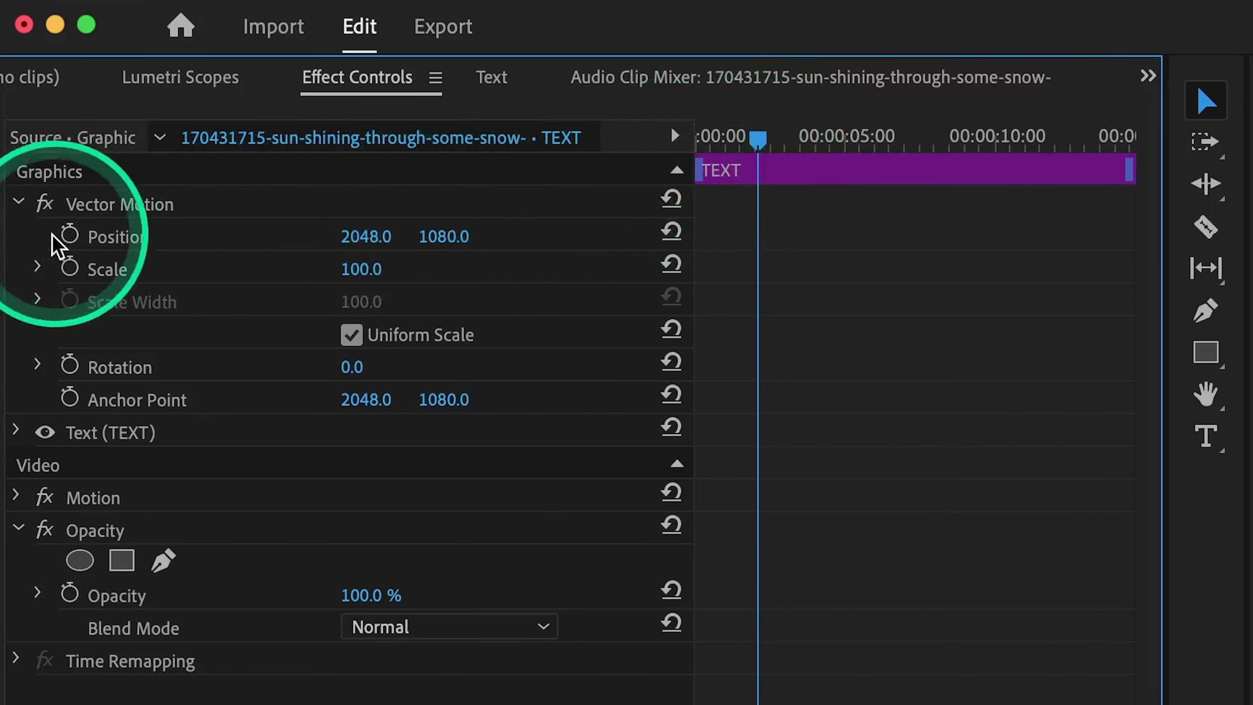
pyautogui.click(68, 235)
pyautogui.click(69, 268)
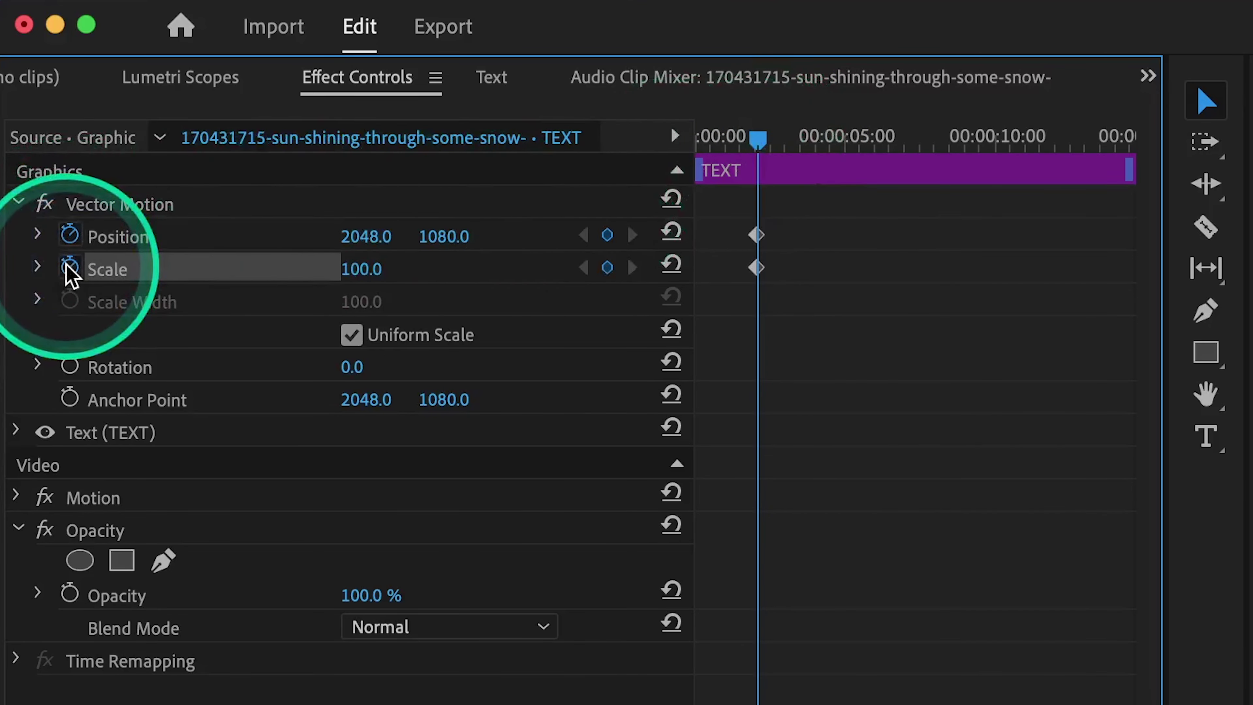
pyautogui.moveTo(757, 139); pyautogui.dragTo(680, 143)
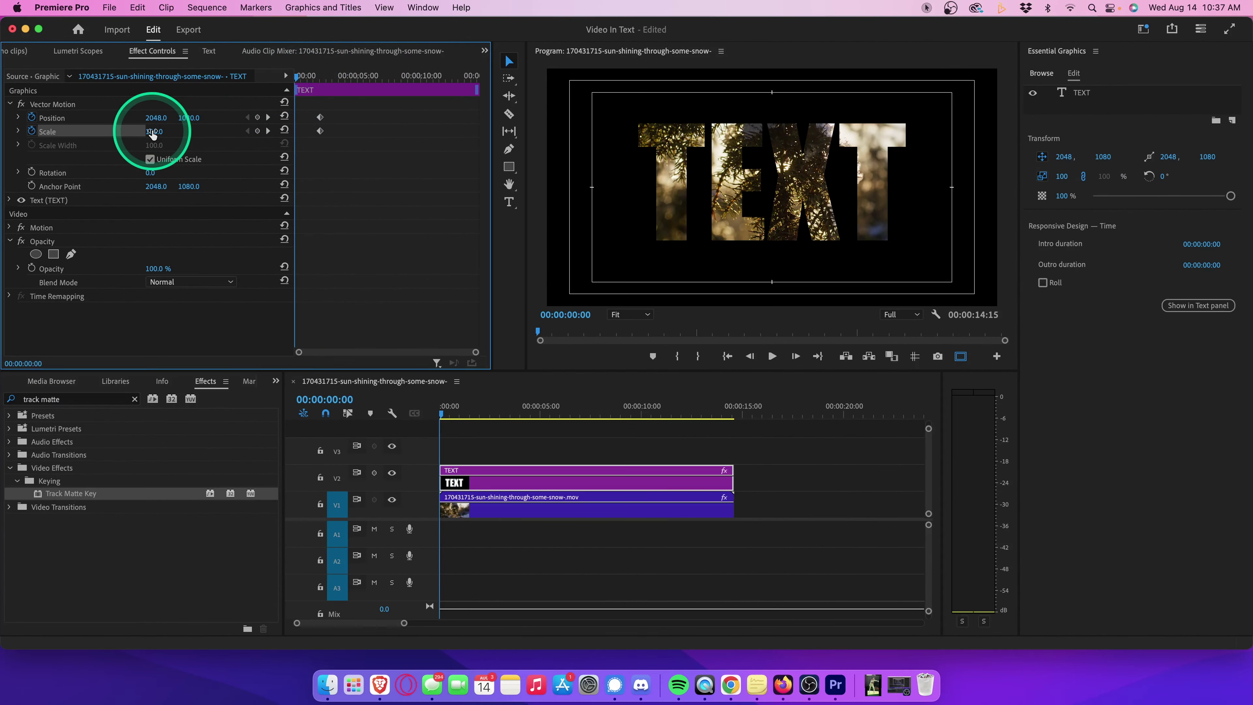
pyautogui.moveTo(153, 133); pyautogui.dragTo(170, 115)
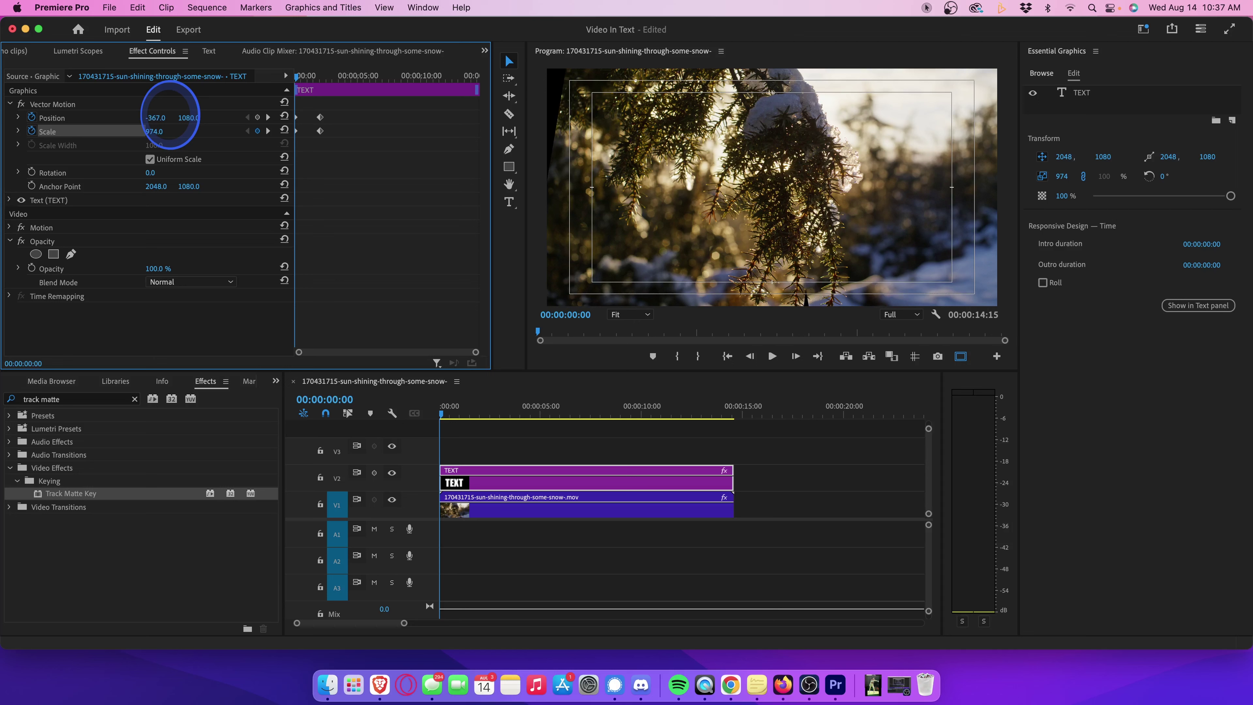
pyautogui.moveTo(169, 117)
pyautogui.mouseDown()
pyautogui.moveTo(155, 139)
pyautogui.moveTo(181, 131)
pyautogui.mouseUp()
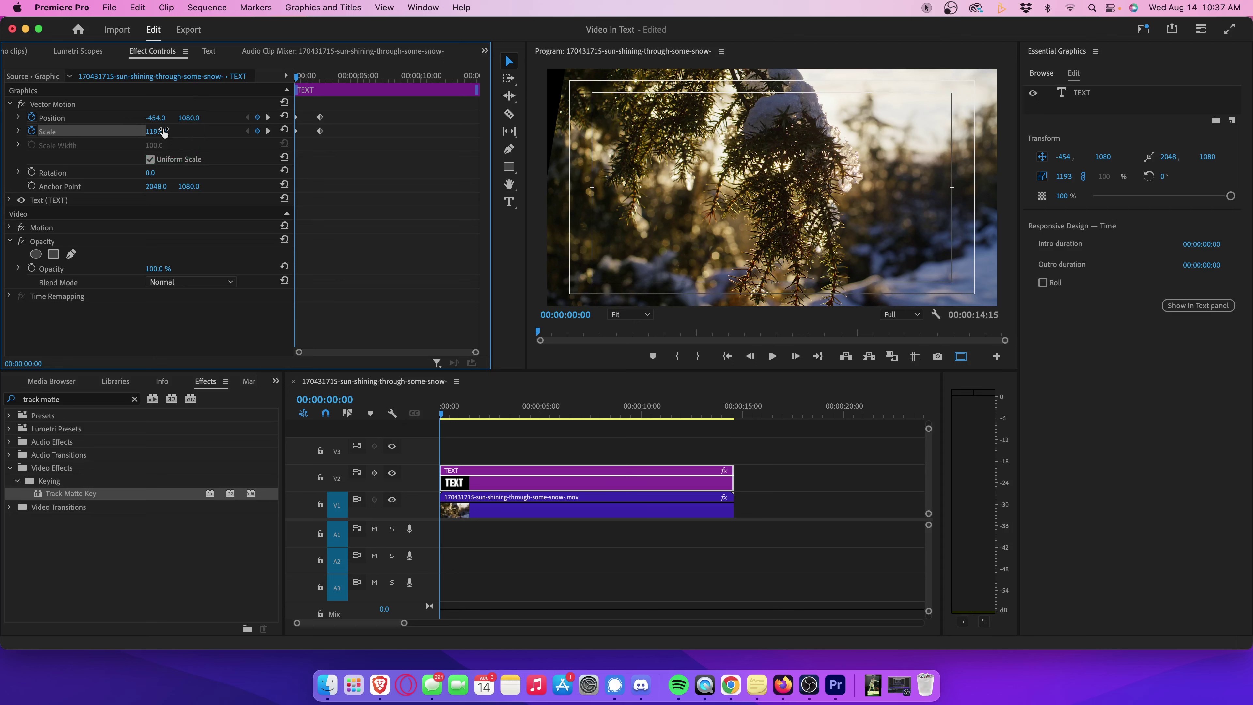
# Step: Give the title's Position and Scale keyframes Ease In temporal interpolation
pyautogui.click(304, 121)
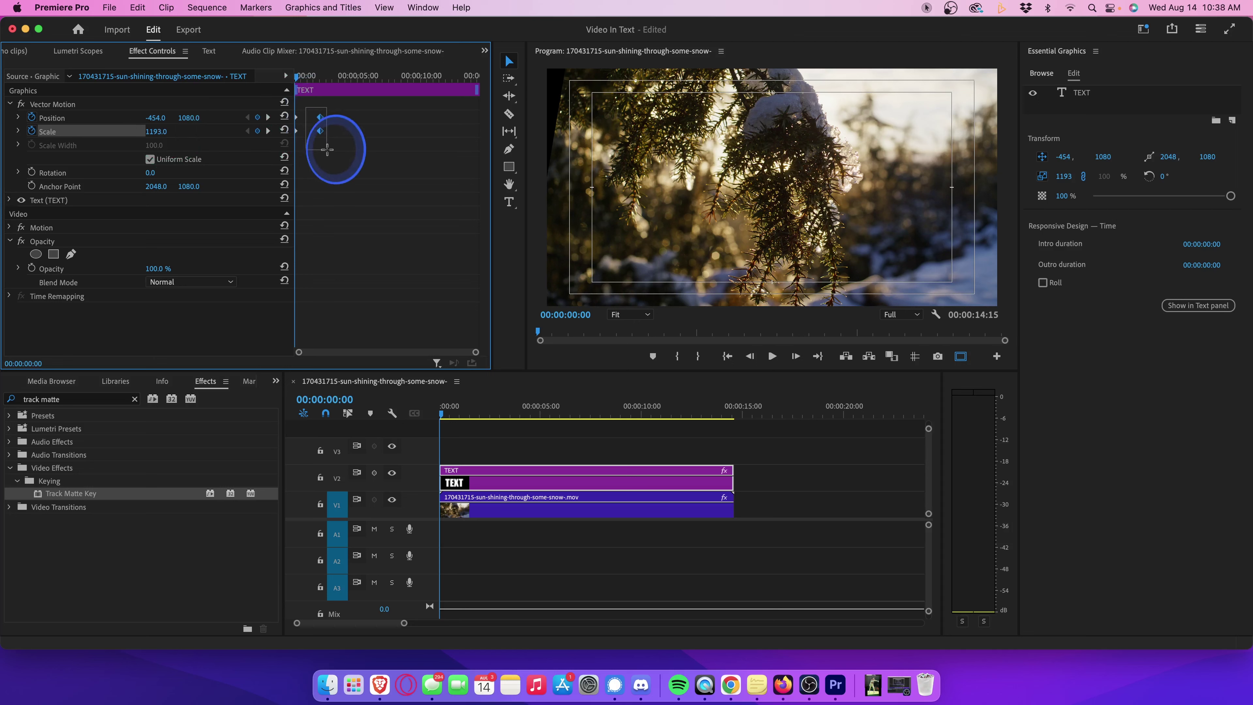
pyautogui.rightClick(318, 131)
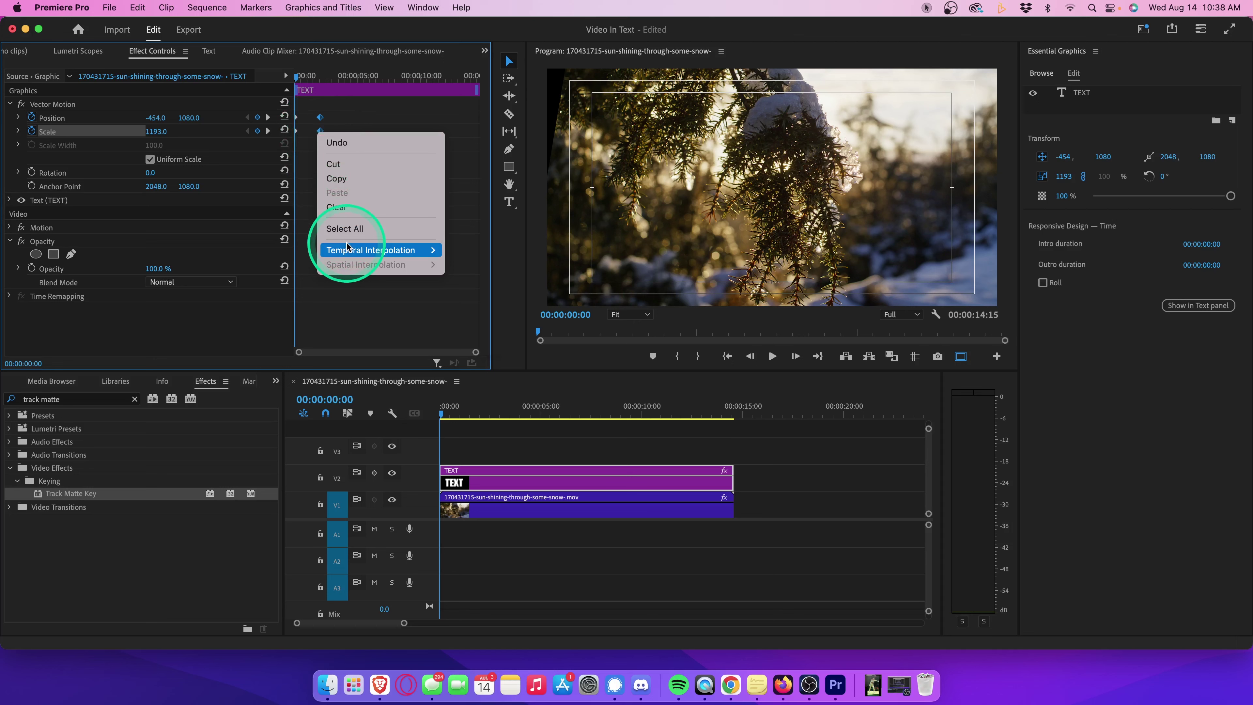
pyautogui.moveTo(349, 248)
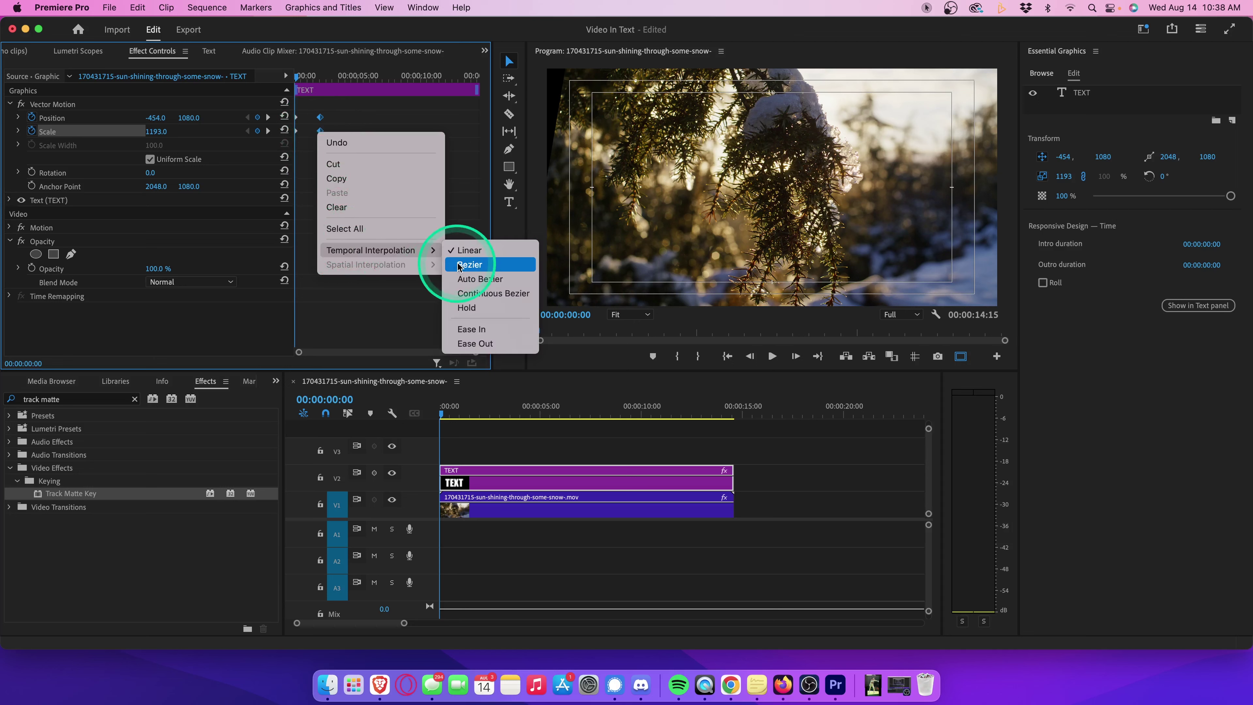
pyautogui.click(472, 330)
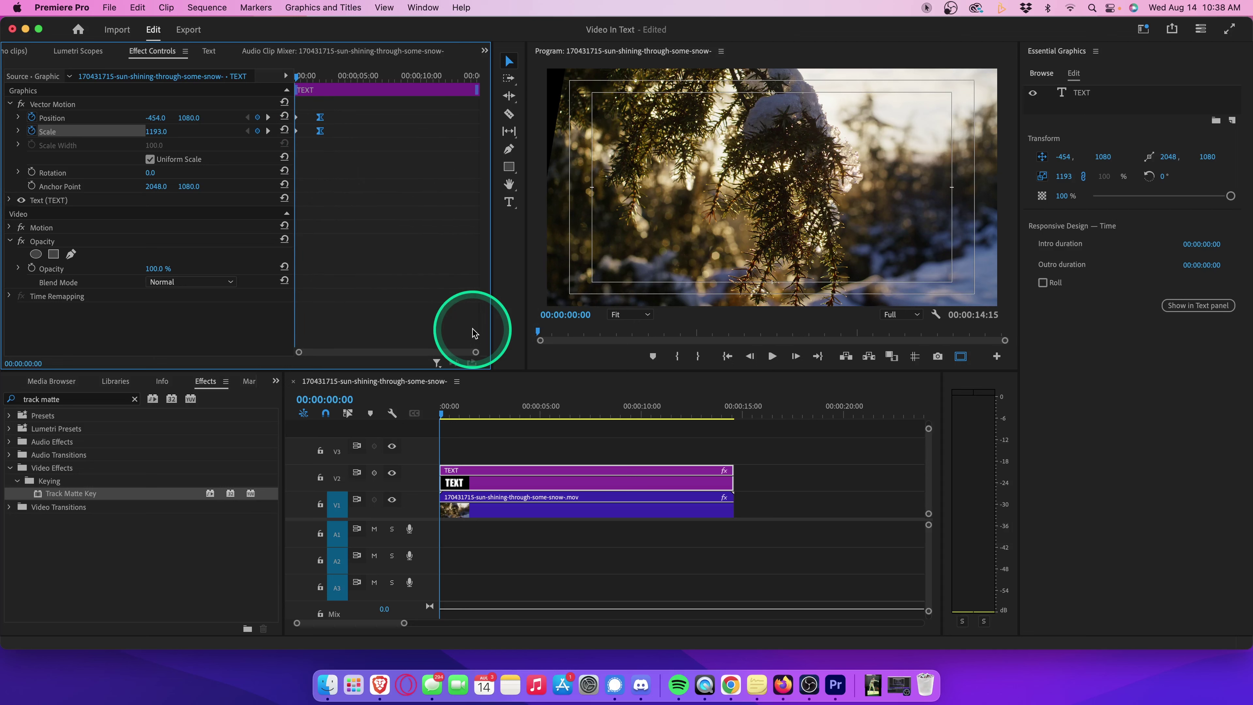
pyautogui.click(291, 79)
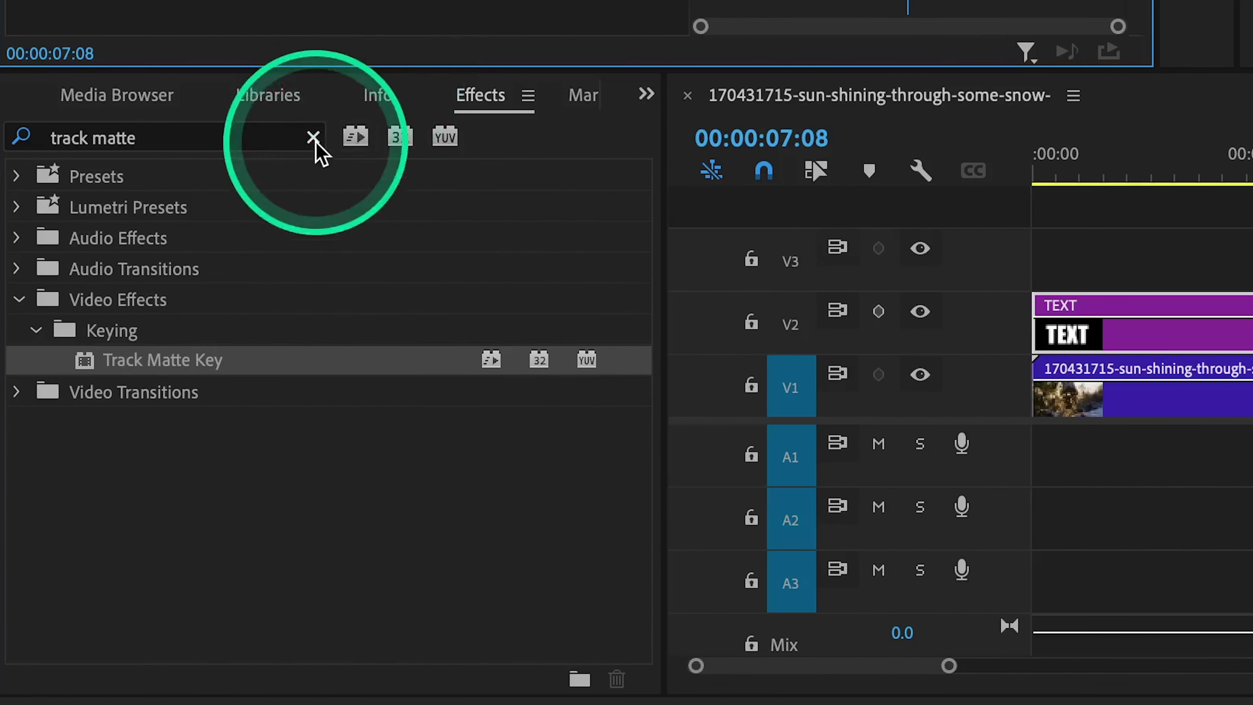
# Step: Search the effects for 'mirro' and apply Mirror to the TEXT title clip
pyautogui.click(135, 398)
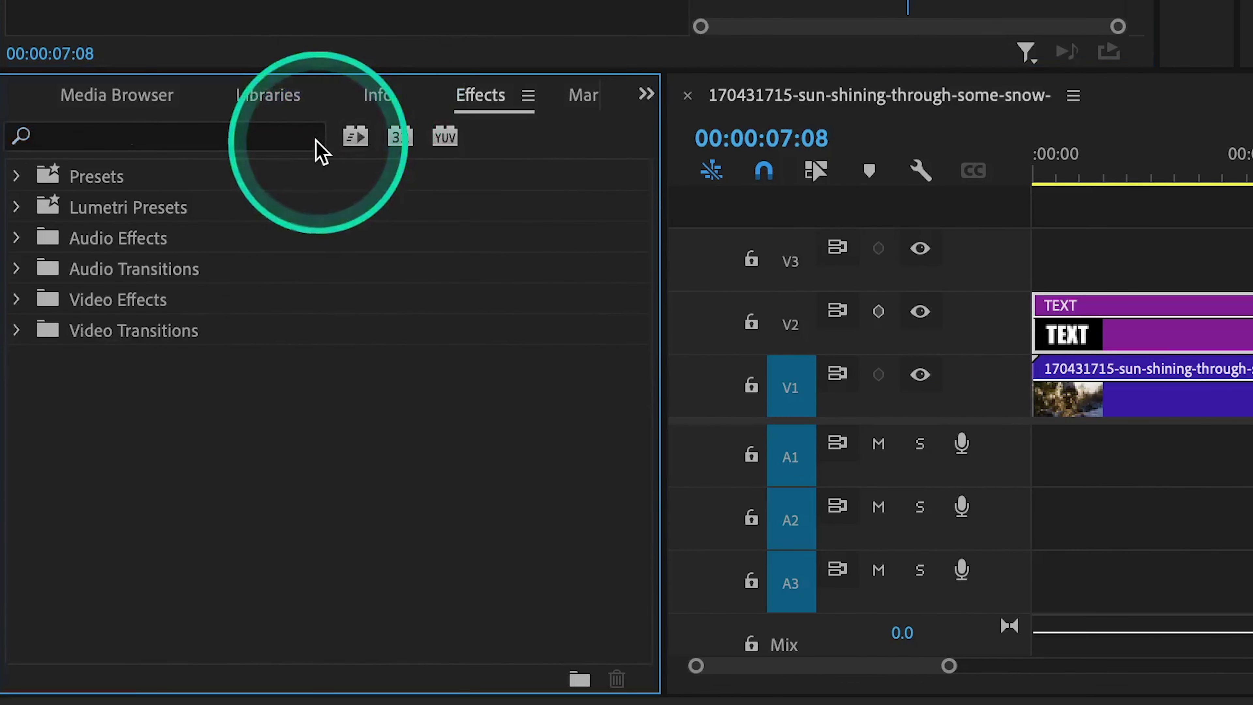
pyautogui.click(261, 143)
pyautogui.write('mirror')
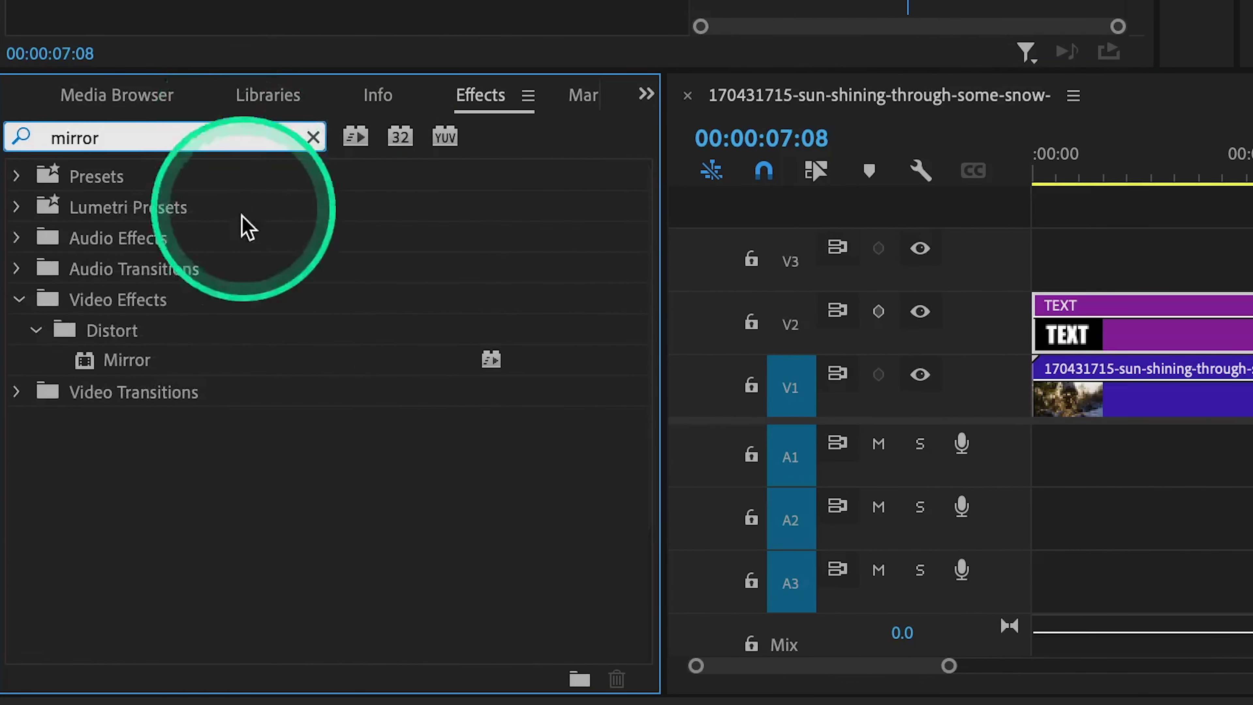
pyautogui.click(134, 359)
pyautogui.moveTo(134, 359); pyautogui.dragTo(1252, 307)
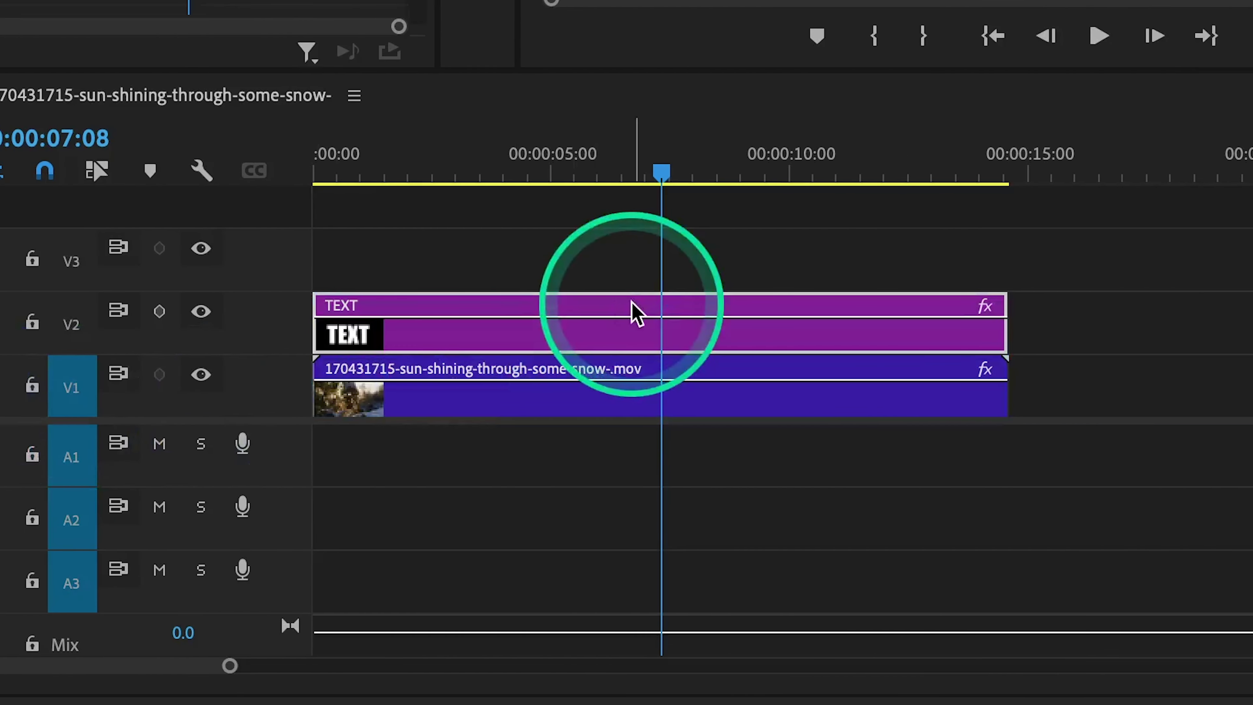
# Step: Set Mirror's Reflection Angle to 90° and Reflection Center to 4096, 1566
pyautogui.click(632, 308)
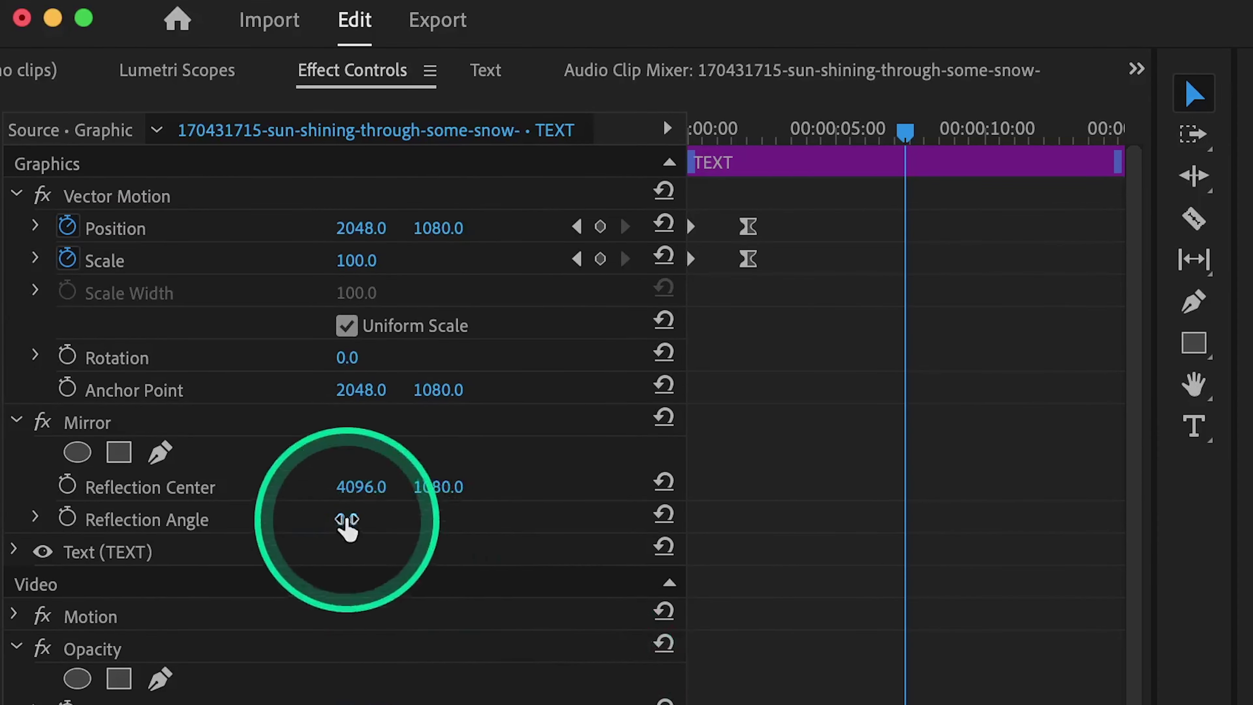
pyautogui.click(347, 520)
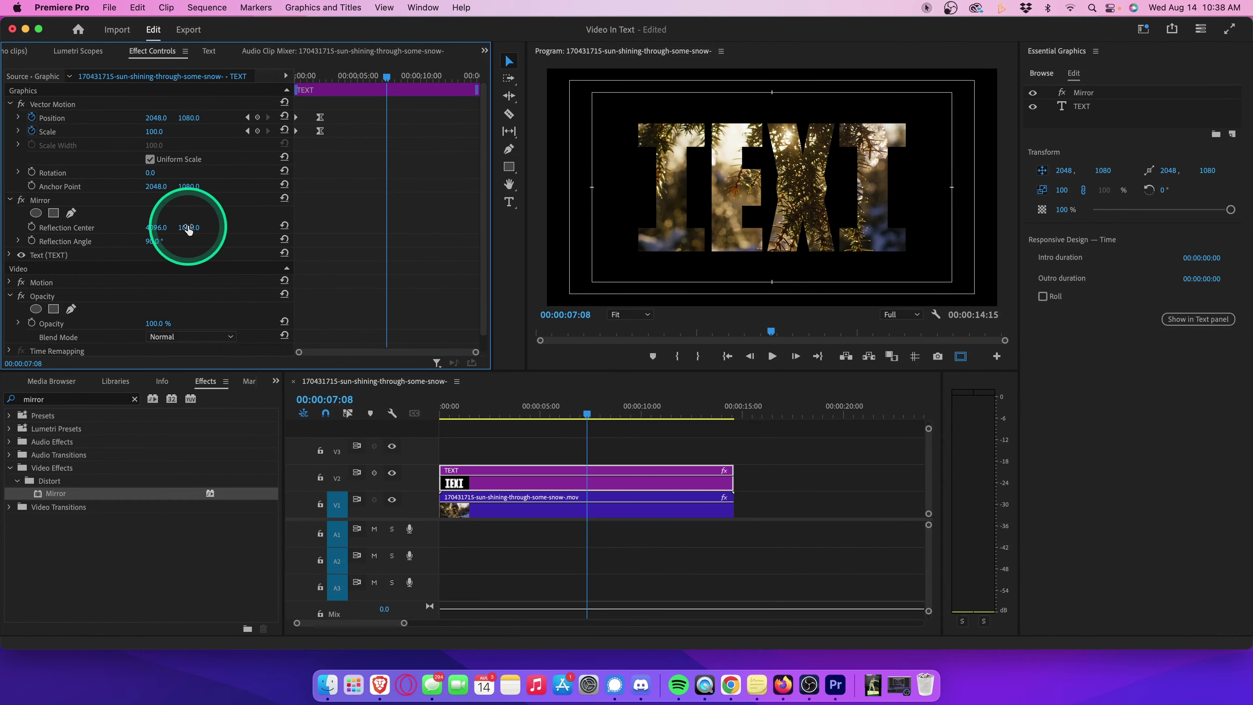
pyautogui.moveTo(189, 228); pyautogui.dragTo(189, 227)
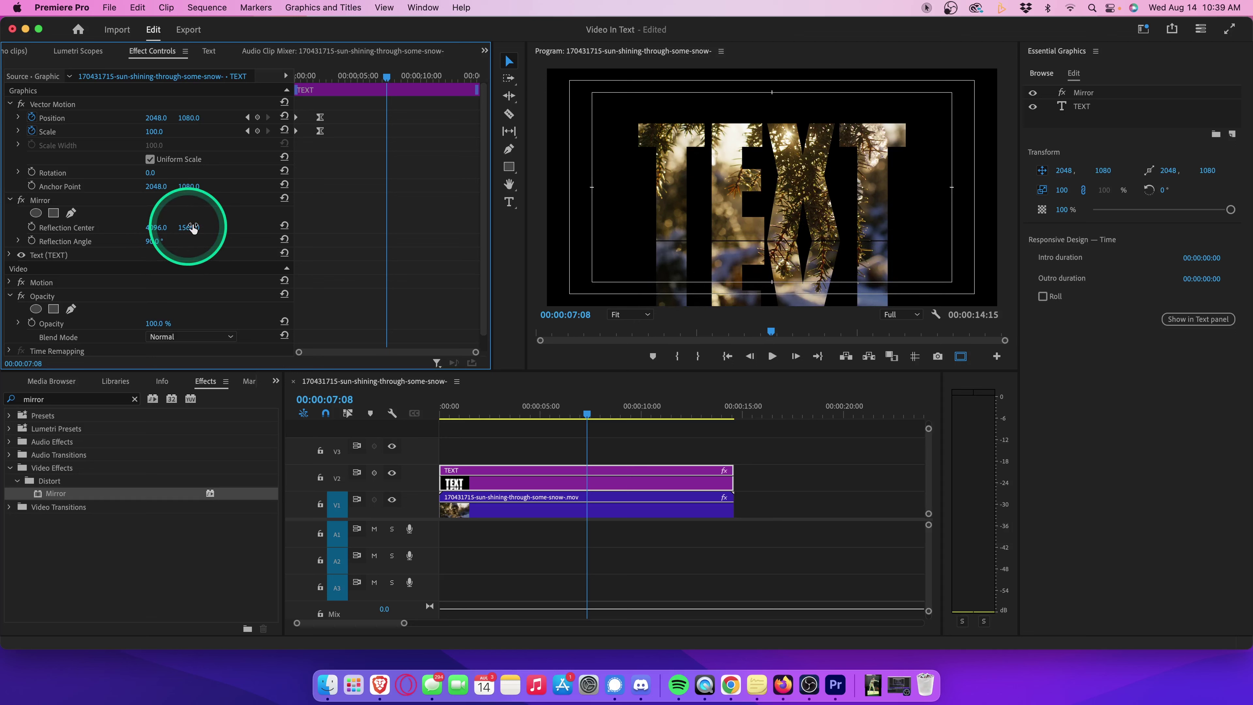
# Step: Limit the Mirror effect with a rectangle mask over the word, feathered to about 880
pyautogui.click(54, 213)
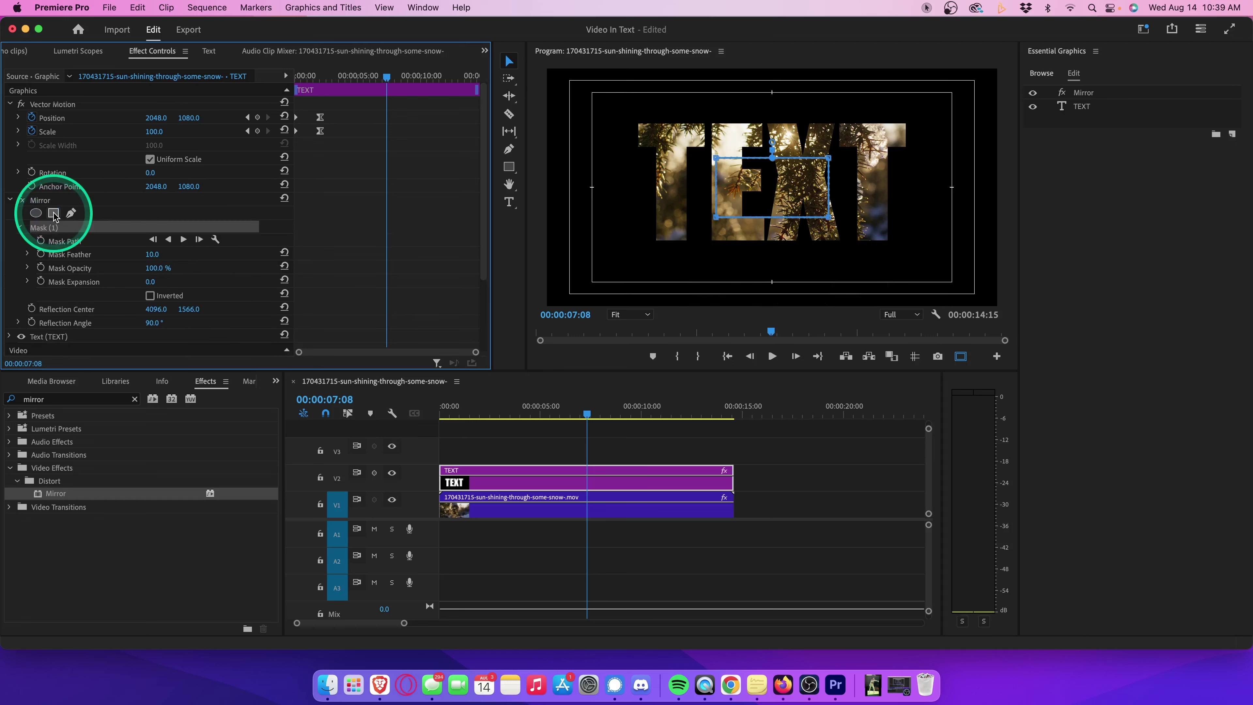
pyautogui.moveTo(781, 193); pyautogui.dragTo(706, 153)
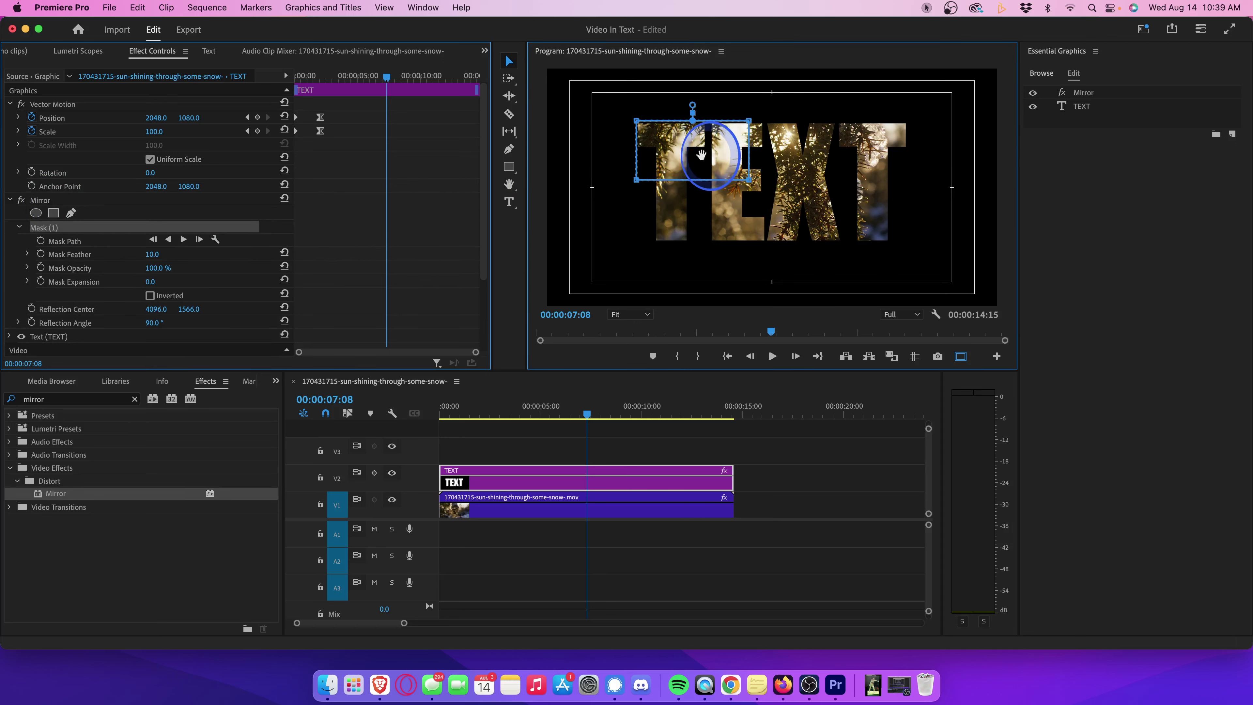
pyautogui.moveTo(636, 179); pyautogui.dragTo(637, 242)
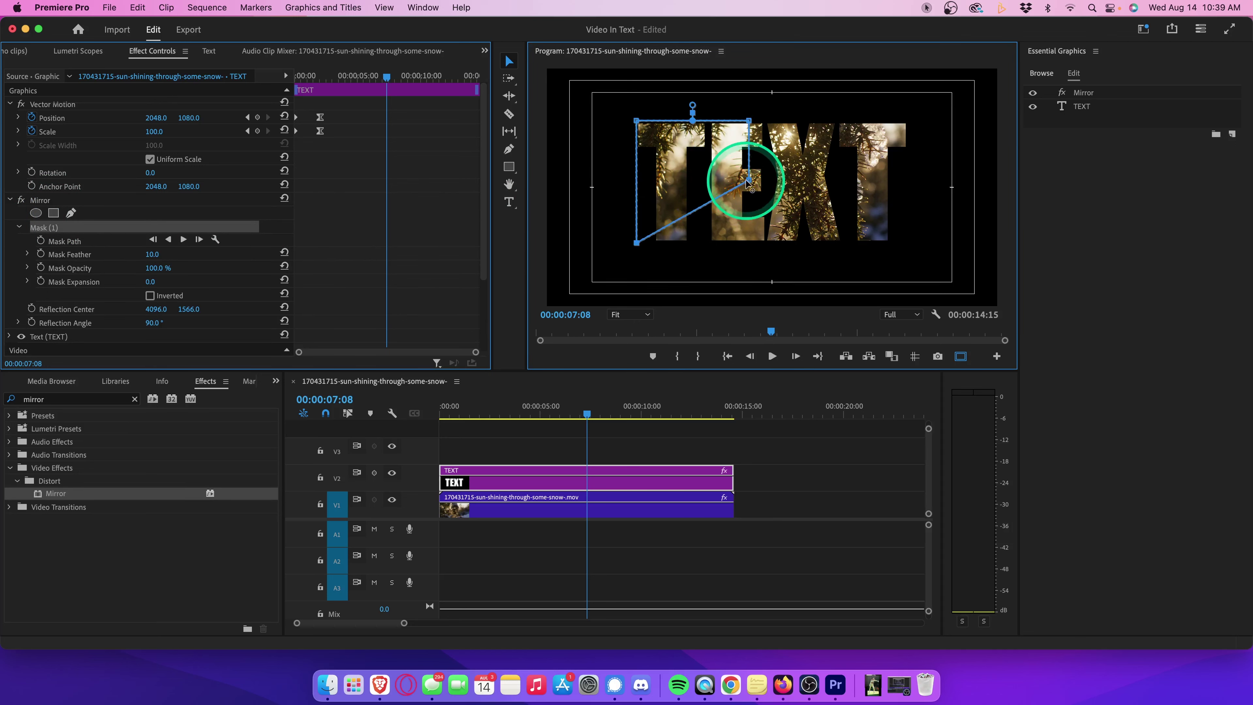
pyautogui.moveTo(747, 184); pyautogui.dragTo(915, 241)
pyautogui.moveTo(749, 125); pyautogui.dragTo(913, 122)
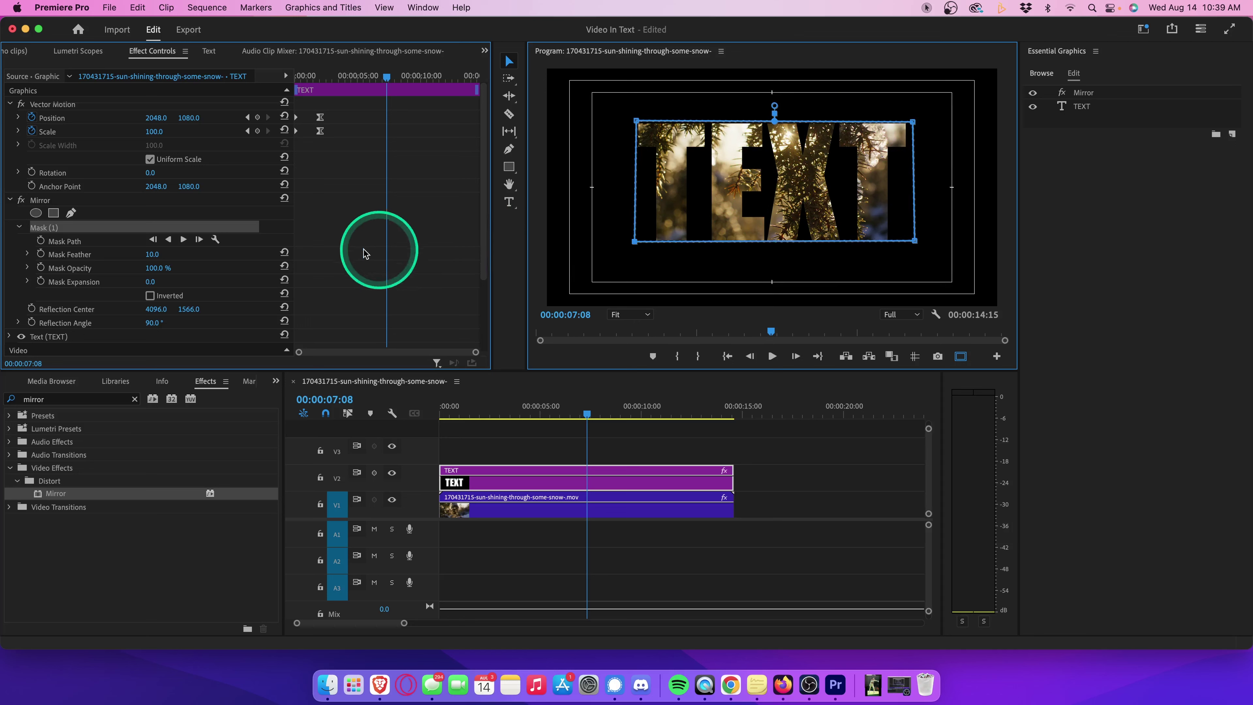
pyautogui.click(157, 254)
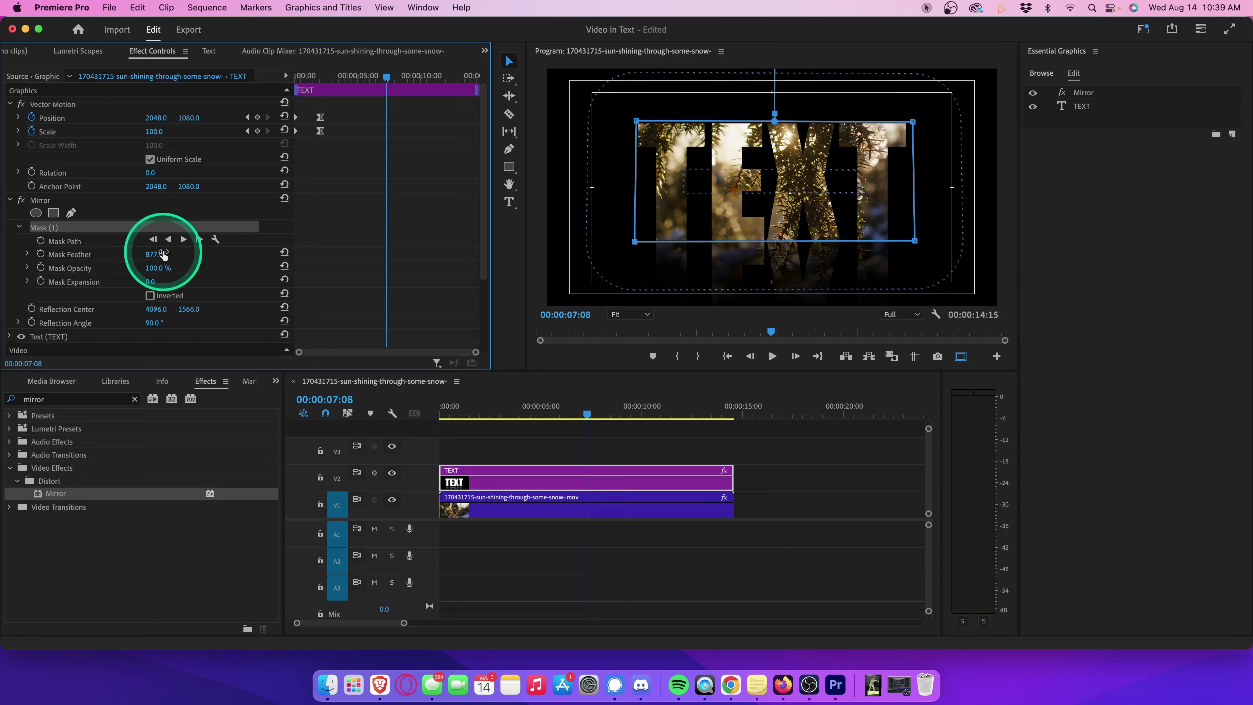
pyautogui.click(507, 447)
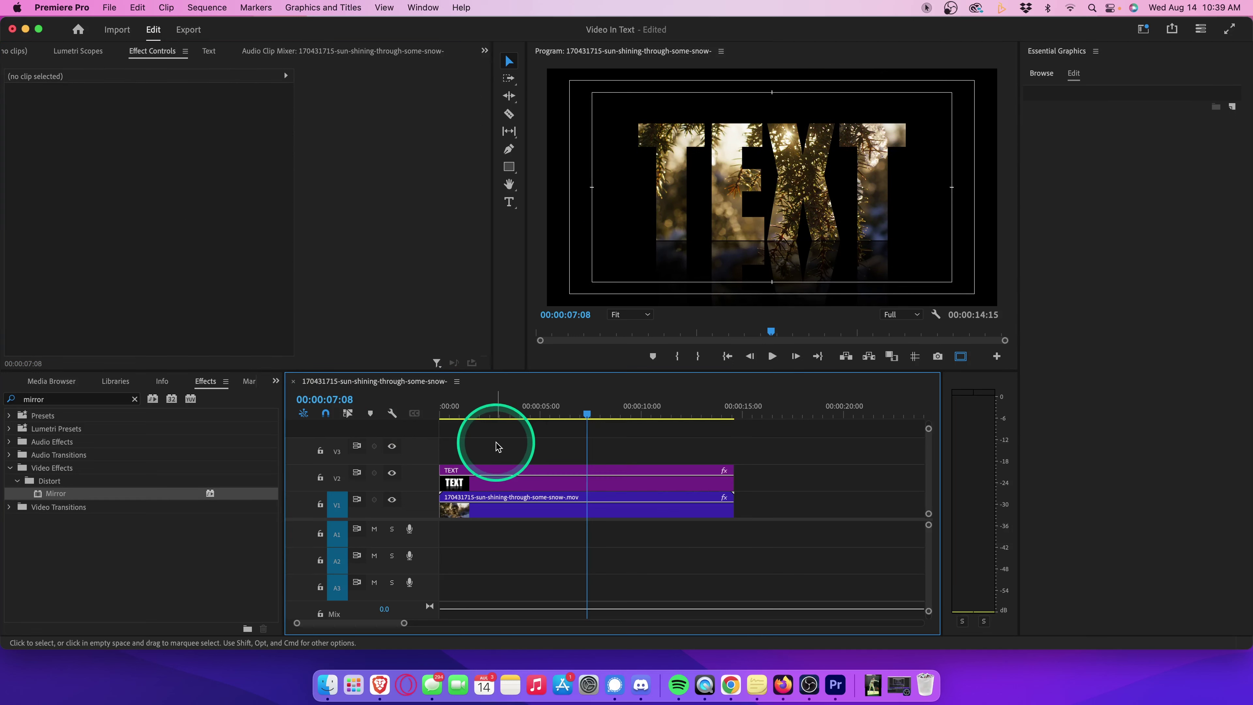
pyautogui.moveTo(568, 412); pyautogui.dragTo(450, 417)
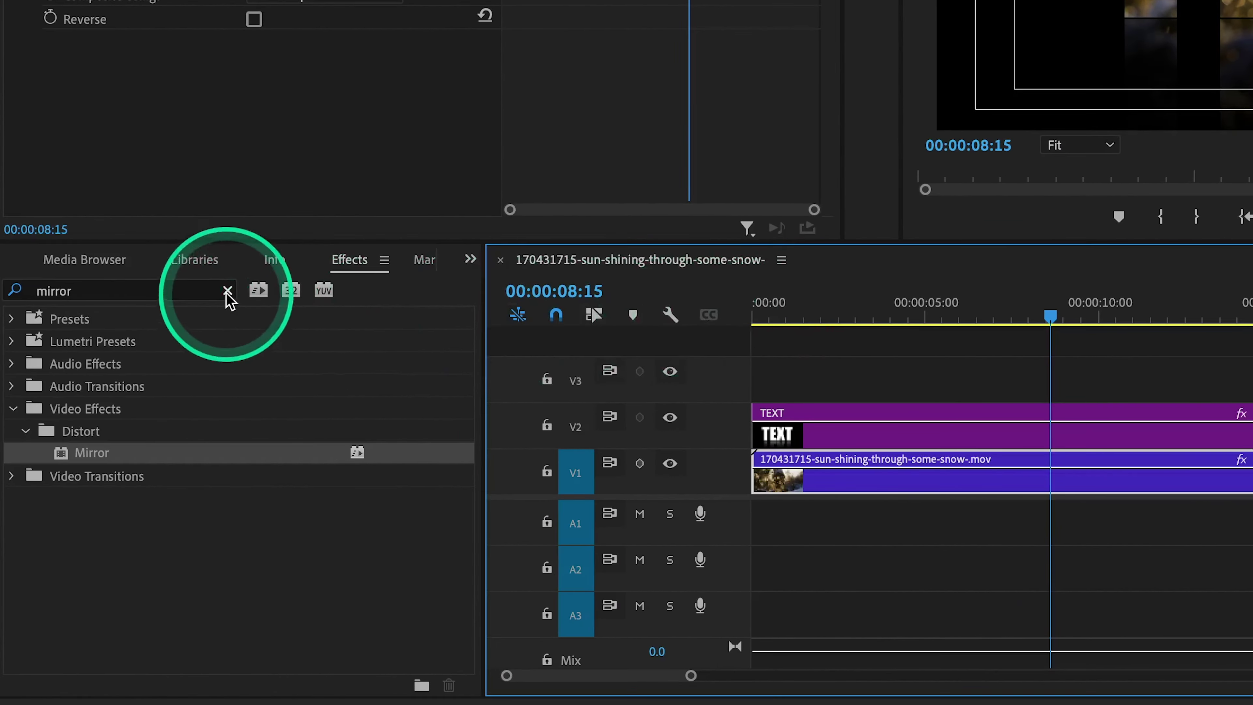
# Step: Add Basic 3D to the TEXT clip, test a swivel, and return Swivel to 0°
pyautogui.click(134, 399)
pyautogui.write('3d')
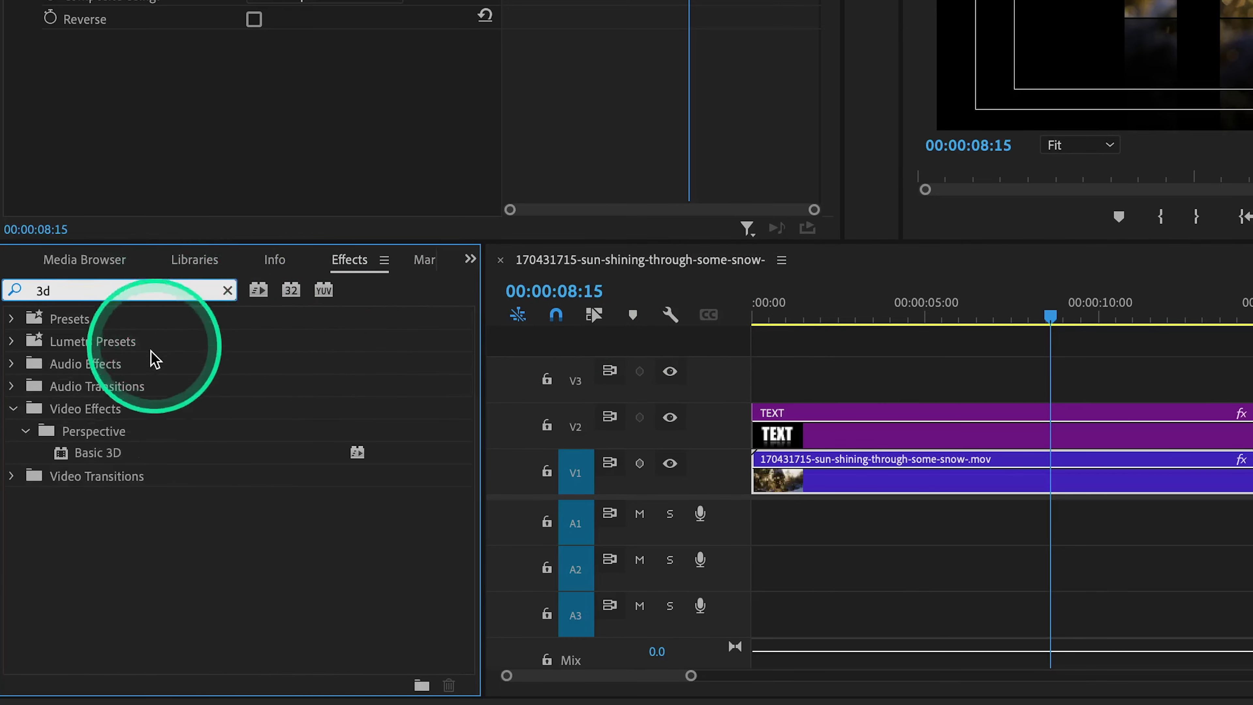
pyautogui.moveTo(98, 453); pyautogui.dragTo(986, 433)
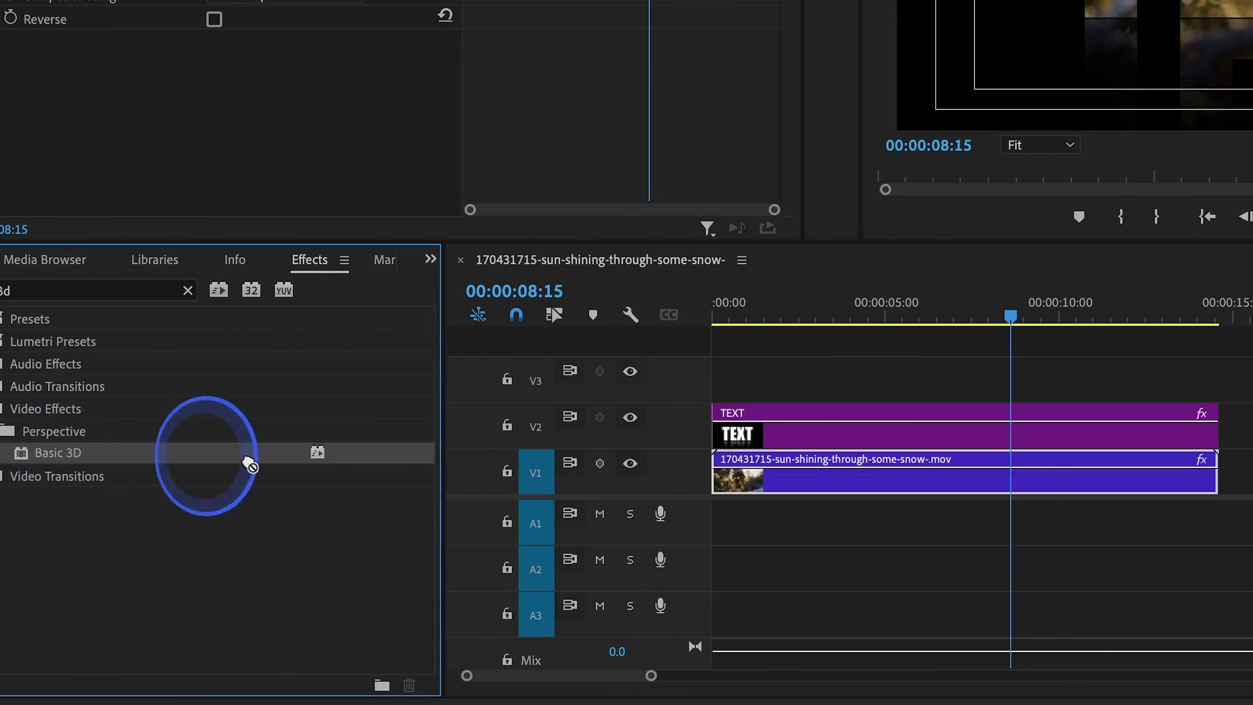
pyautogui.moveTo(554, 432); pyautogui.dragTo(553, 433)
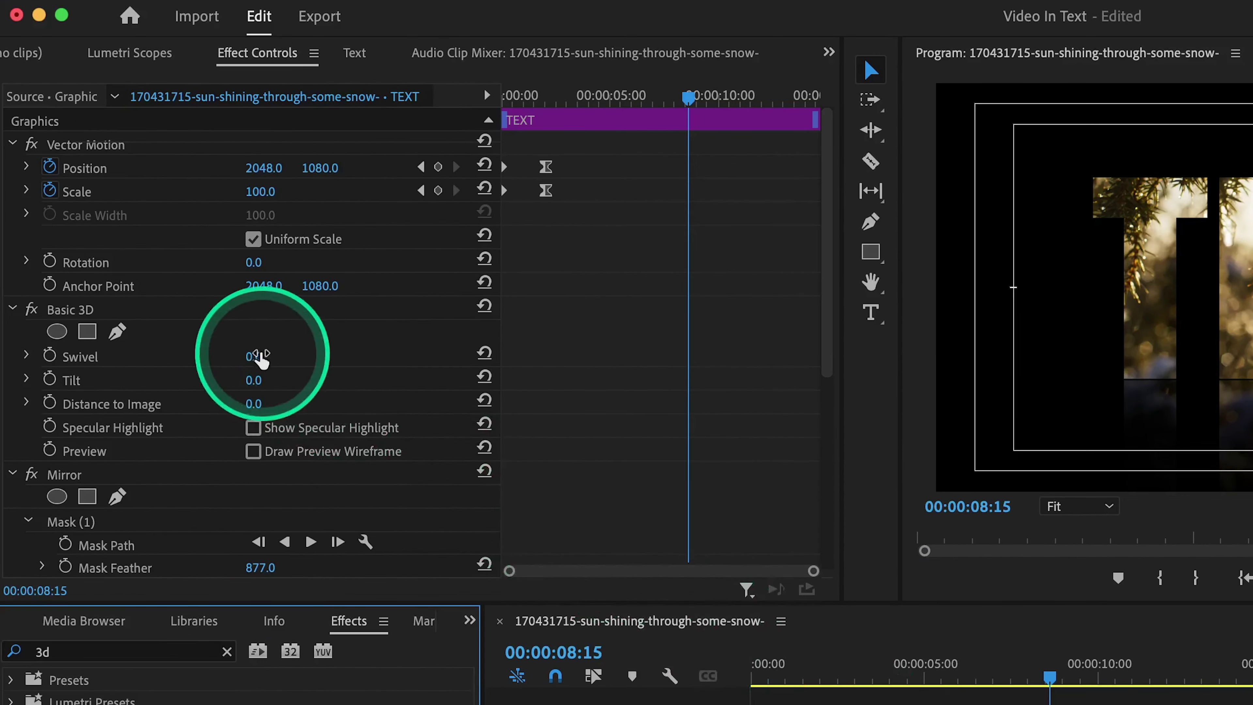
pyautogui.moveTo(260, 360); pyautogui.dragTo(254, 360)
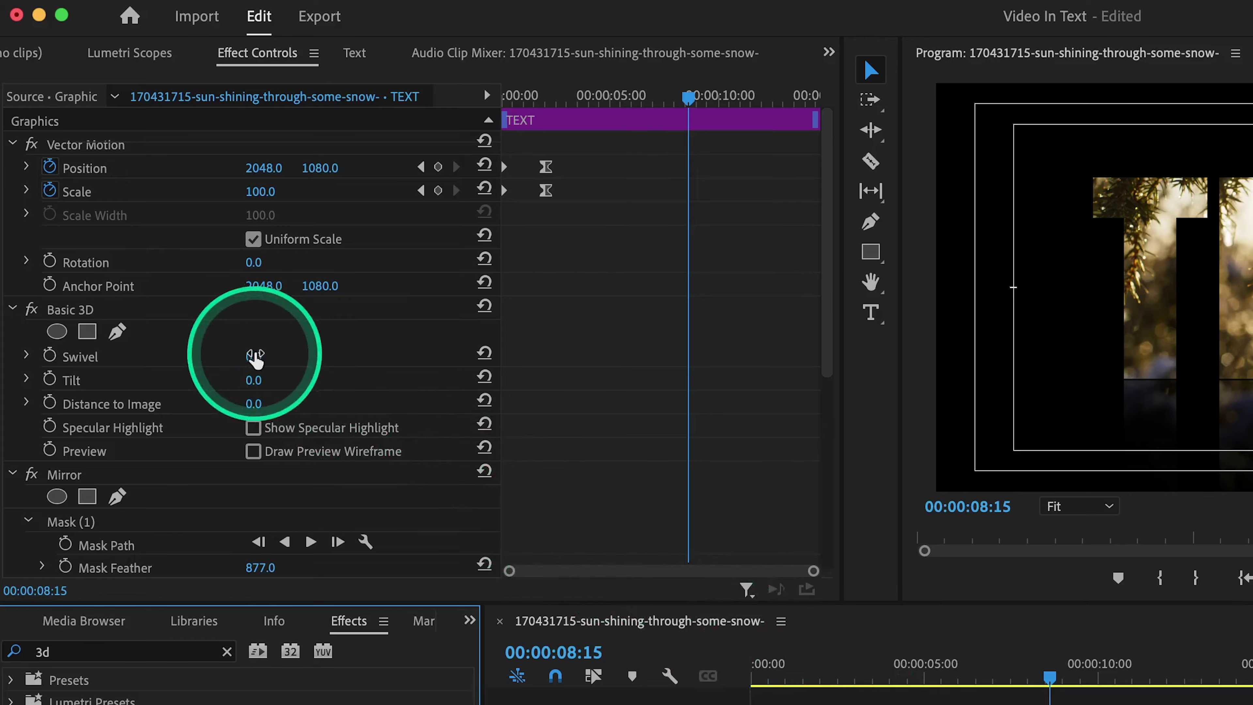
pyautogui.moveTo(254, 360); pyautogui.dragTo(269, 355)
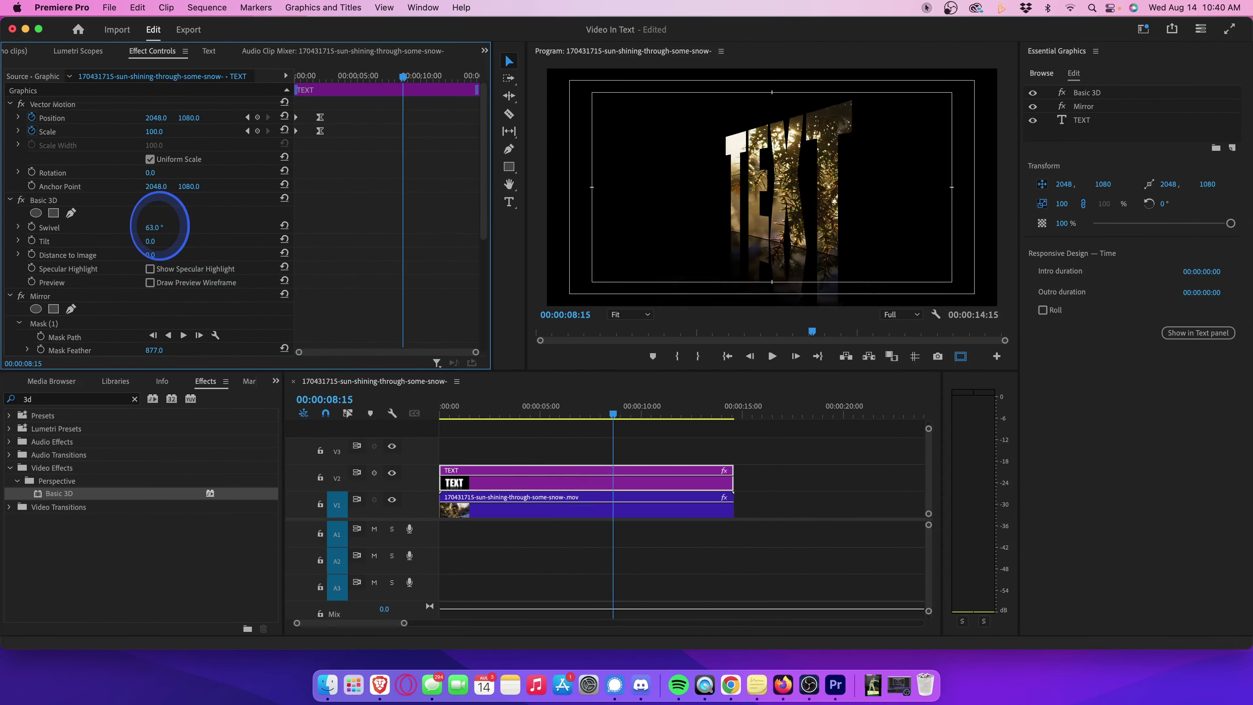
pyautogui.moveTo(159, 226); pyautogui.dragTo(160, 241)
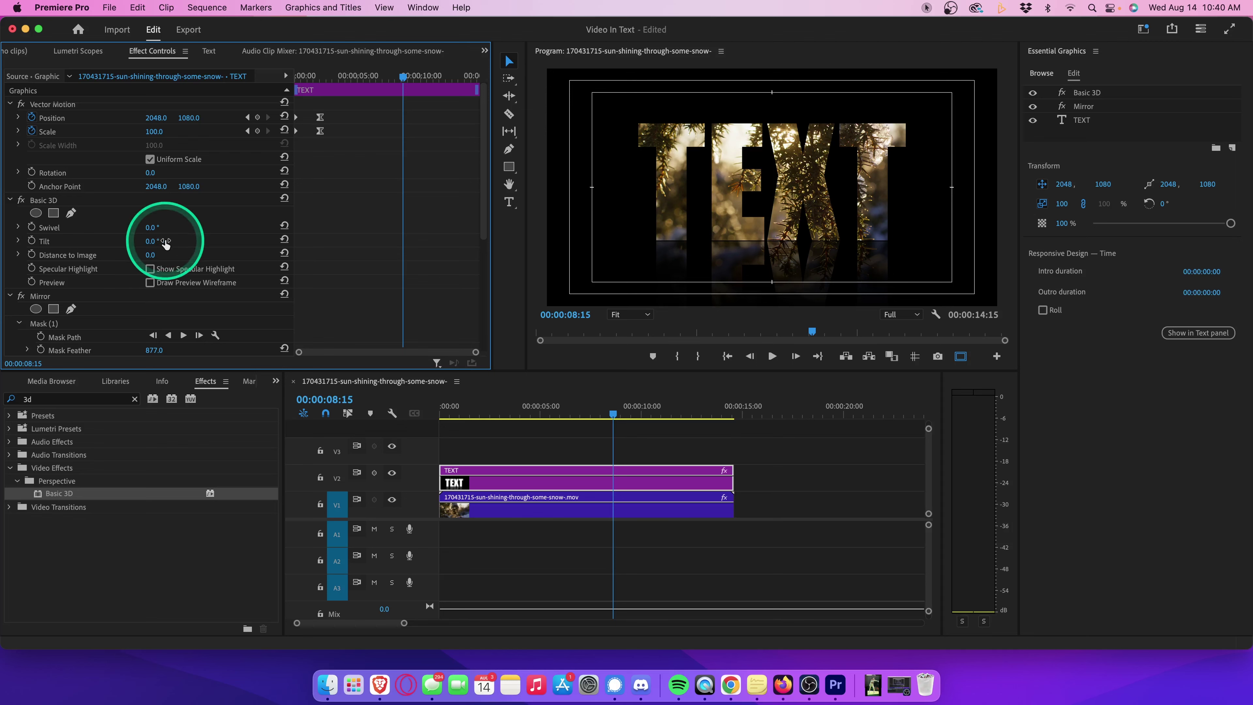
# Step: Keyframe Swivel to spin past one full turn by near the clip's end, then preview from the start
pyautogui.click(344, 96)
pyautogui.moveTo(347, 82); pyautogui.dragTo(320, 79)
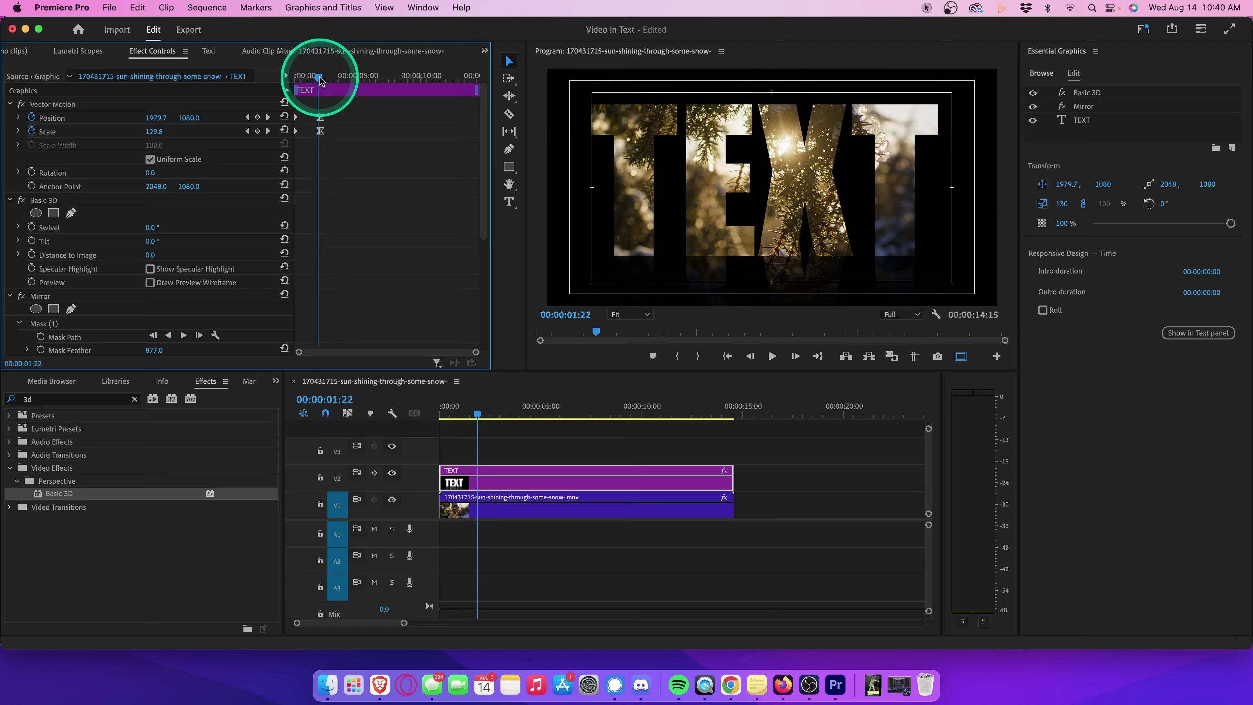
pyautogui.click(31, 227)
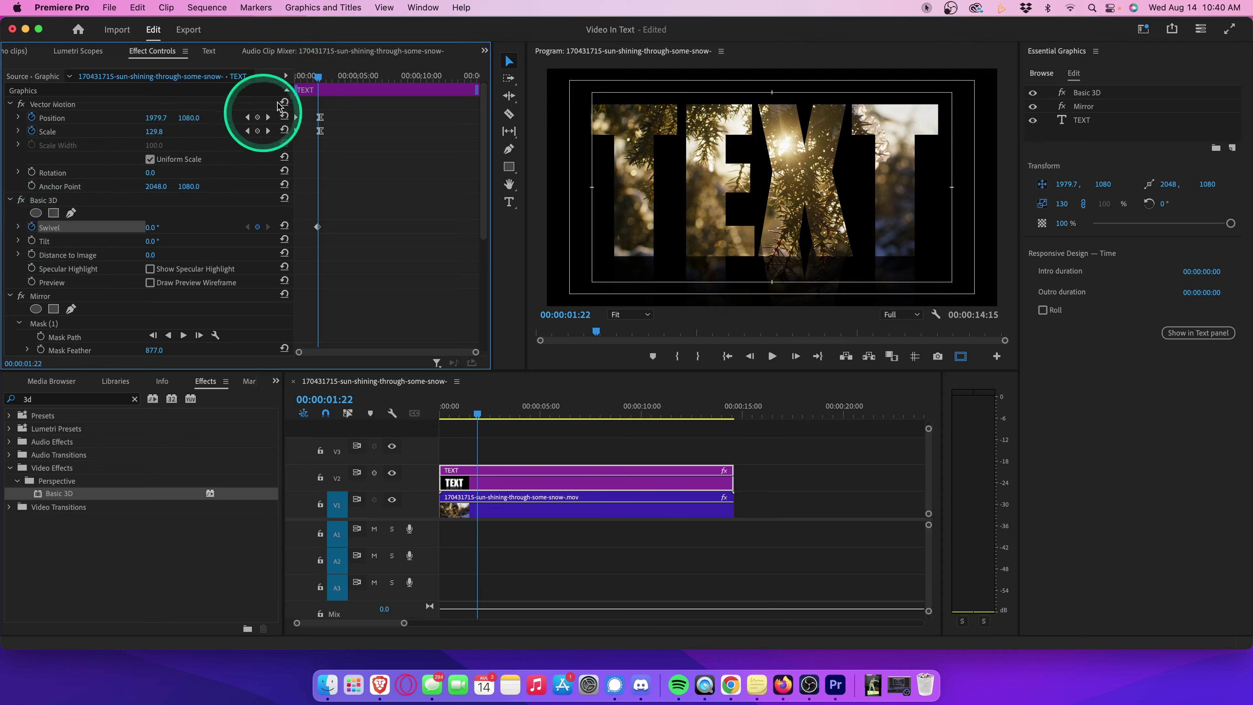
pyautogui.moveTo(321, 78); pyautogui.dragTo(478, 105)
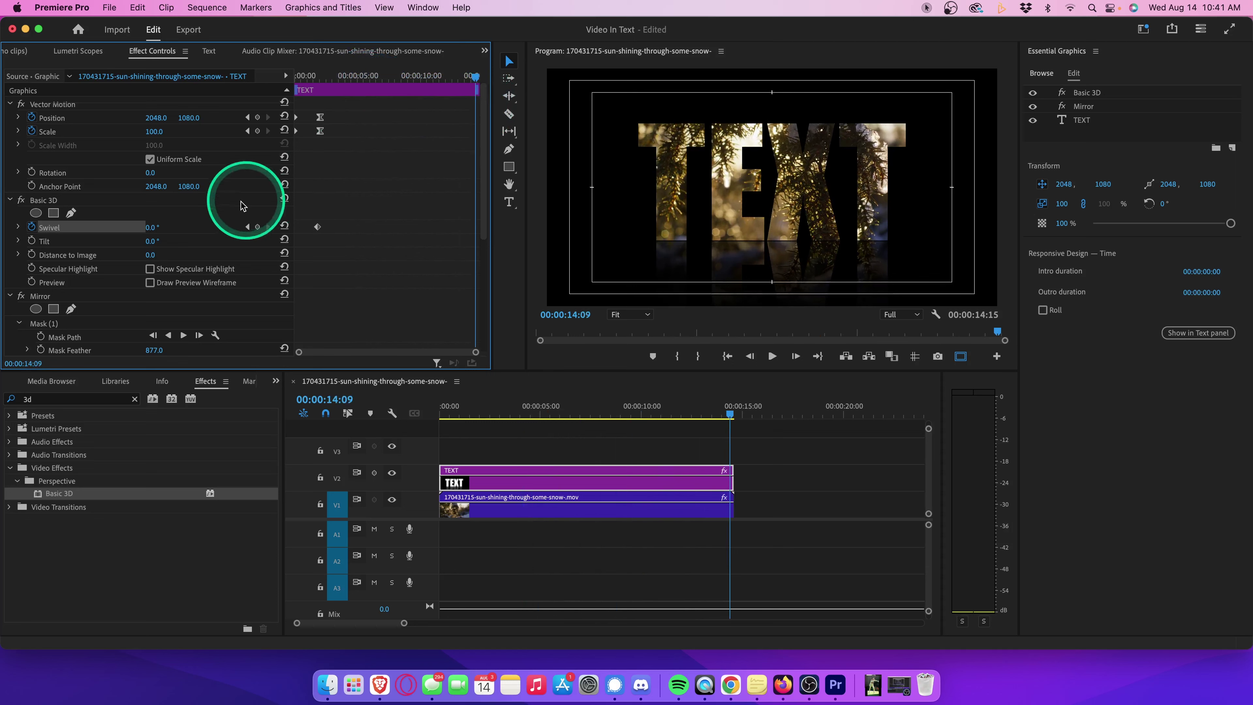
pyautogui.moveTo(159, 228); pyautogui.dragTo(159, 227)
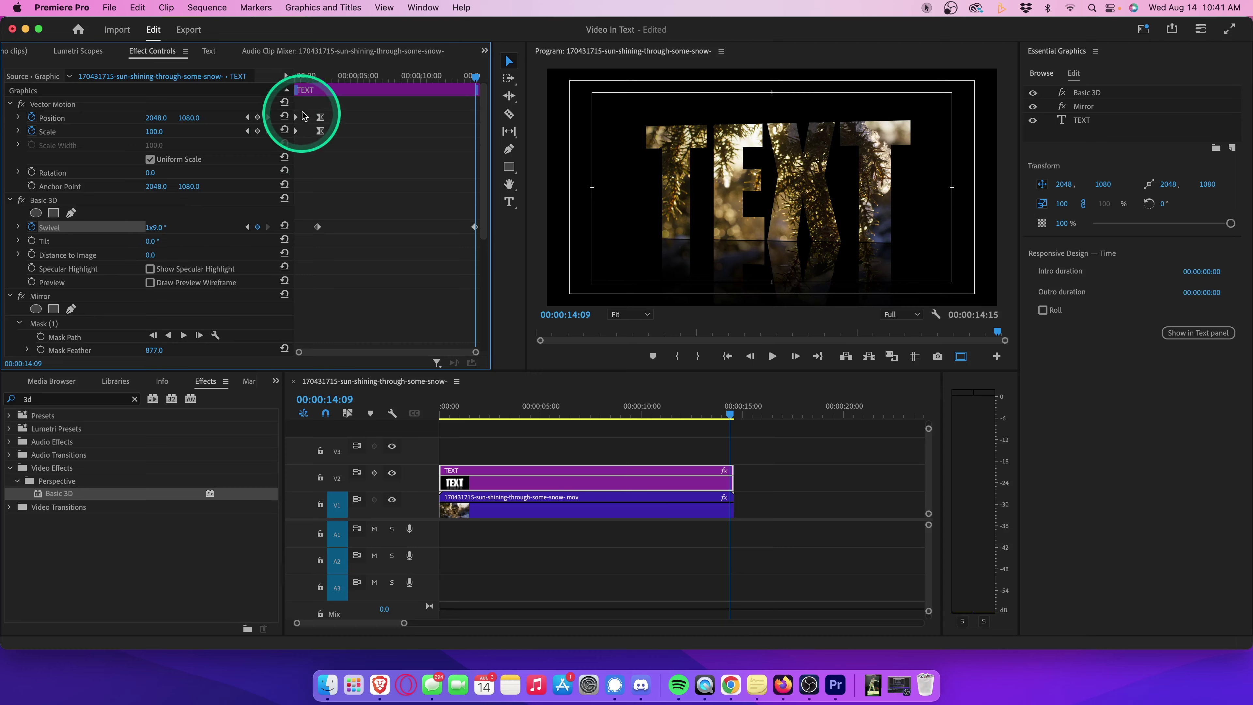
pyautogui.press('Home')
pyautogui.press('space')
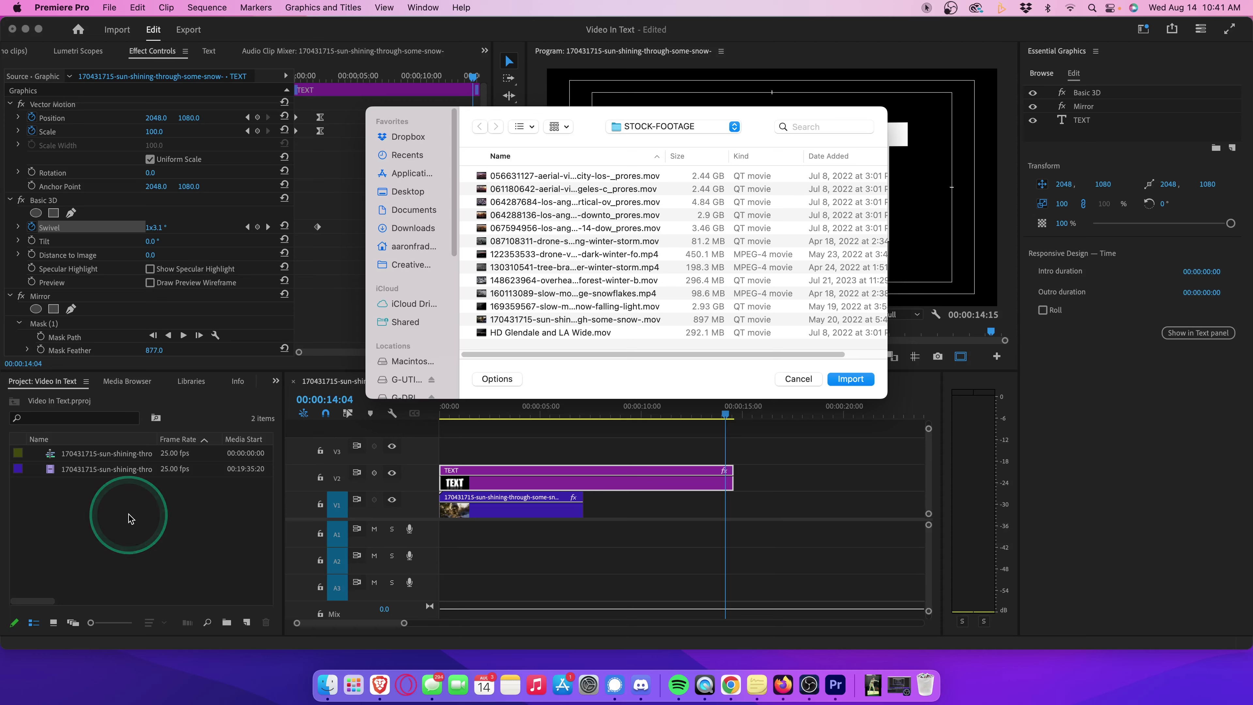
# Step: Import the overhead drone forest clip and place it on V1 after the sun clip
pyautogui.doubleClick(570, 280)
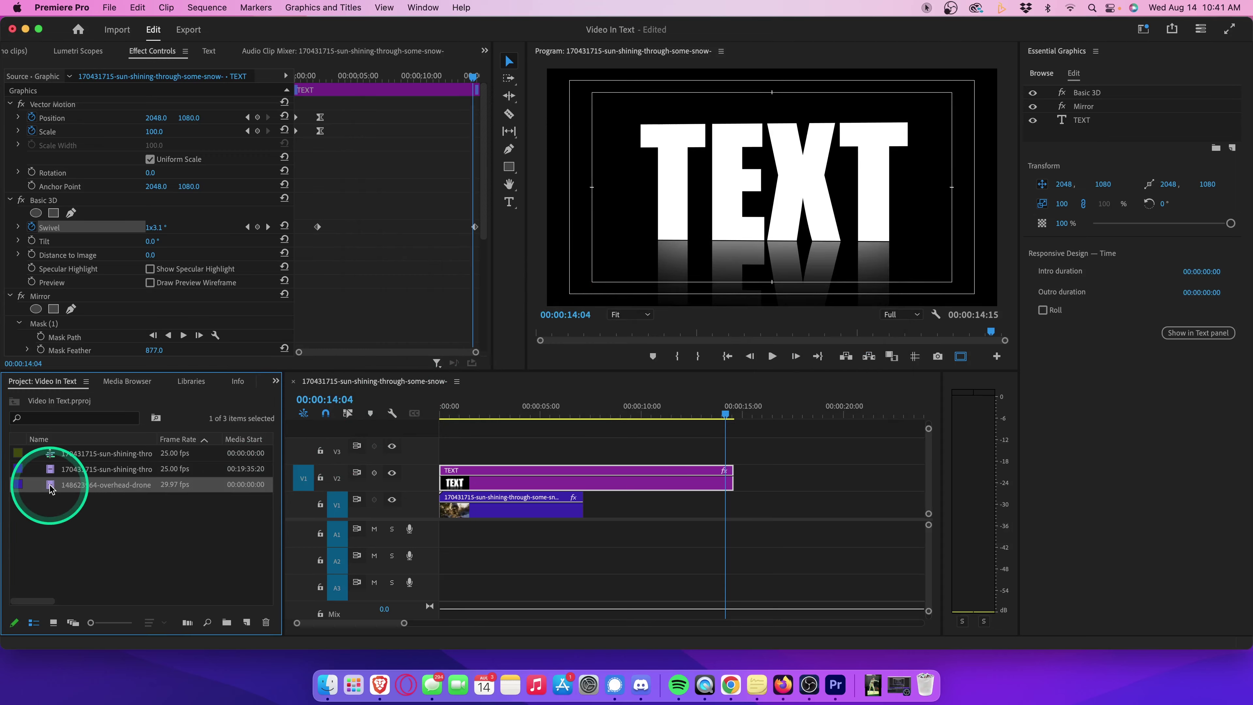
pyautogui.moveTo(57, 485); pyautogui.dragTo(587, 497)
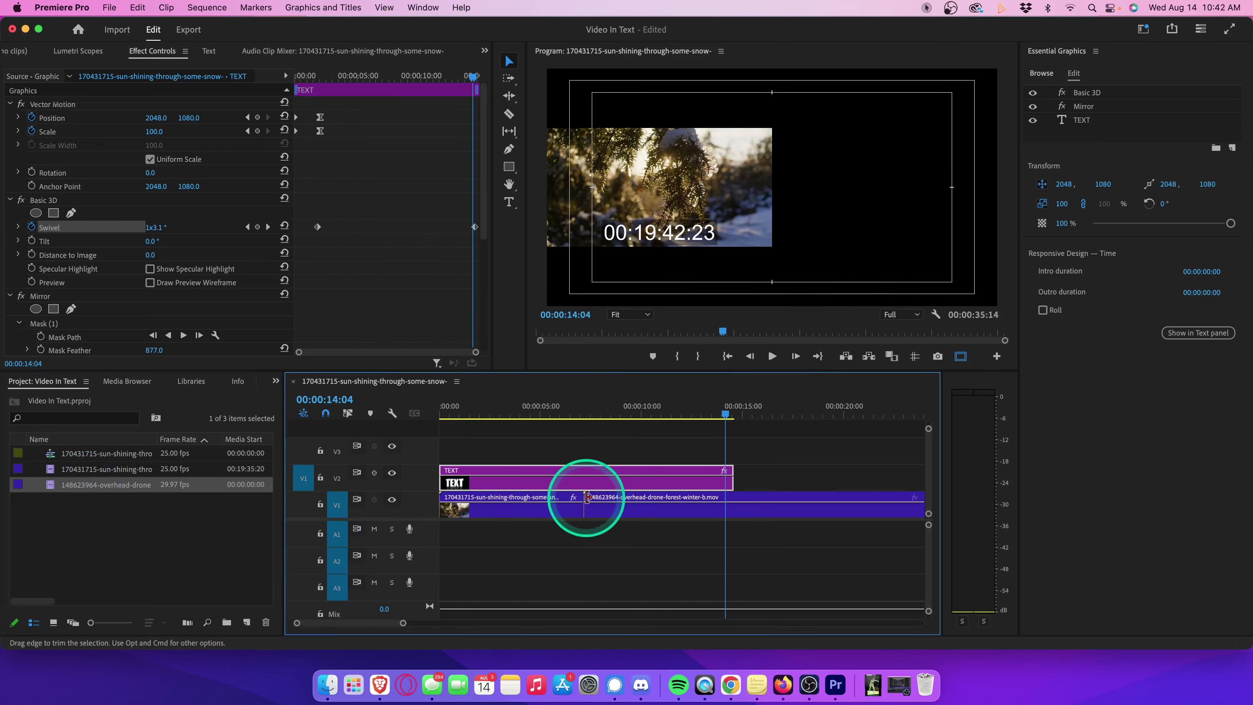
pyautogui.click(676, 415)
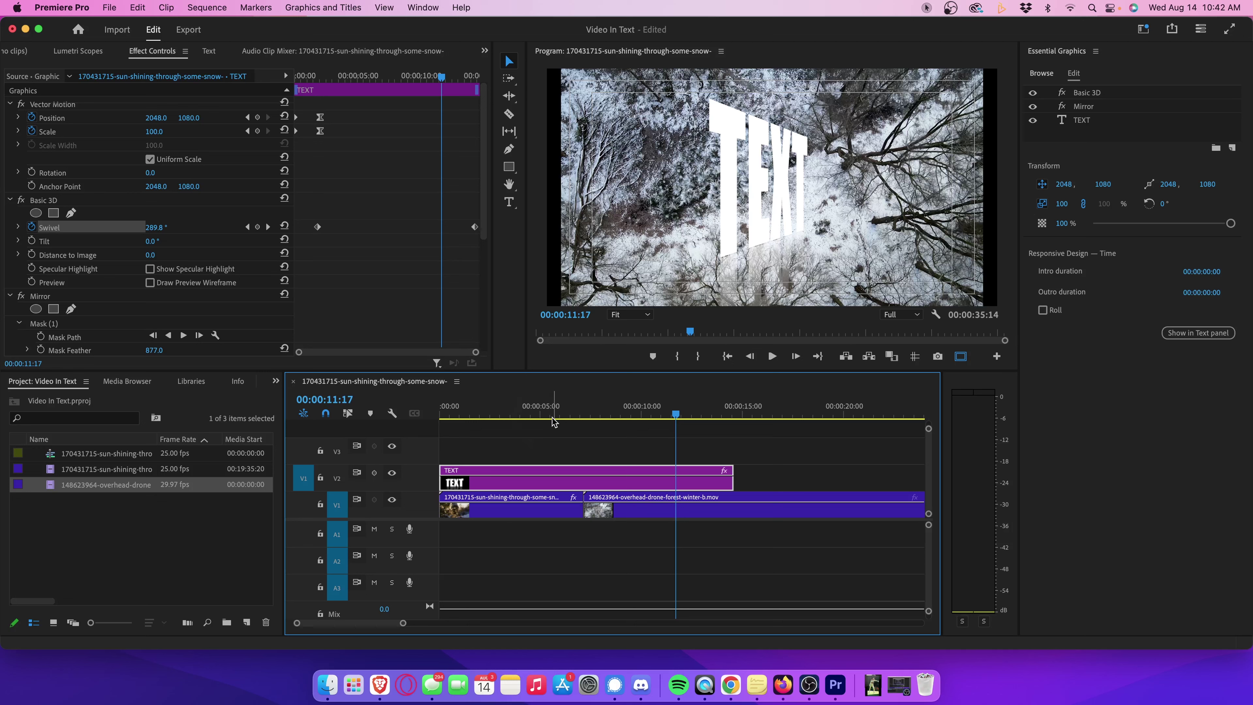
# Step: Copy the sun clip's Track Matte Key effect and paste it onto the drone clip
pyautogui.click(502, 519)
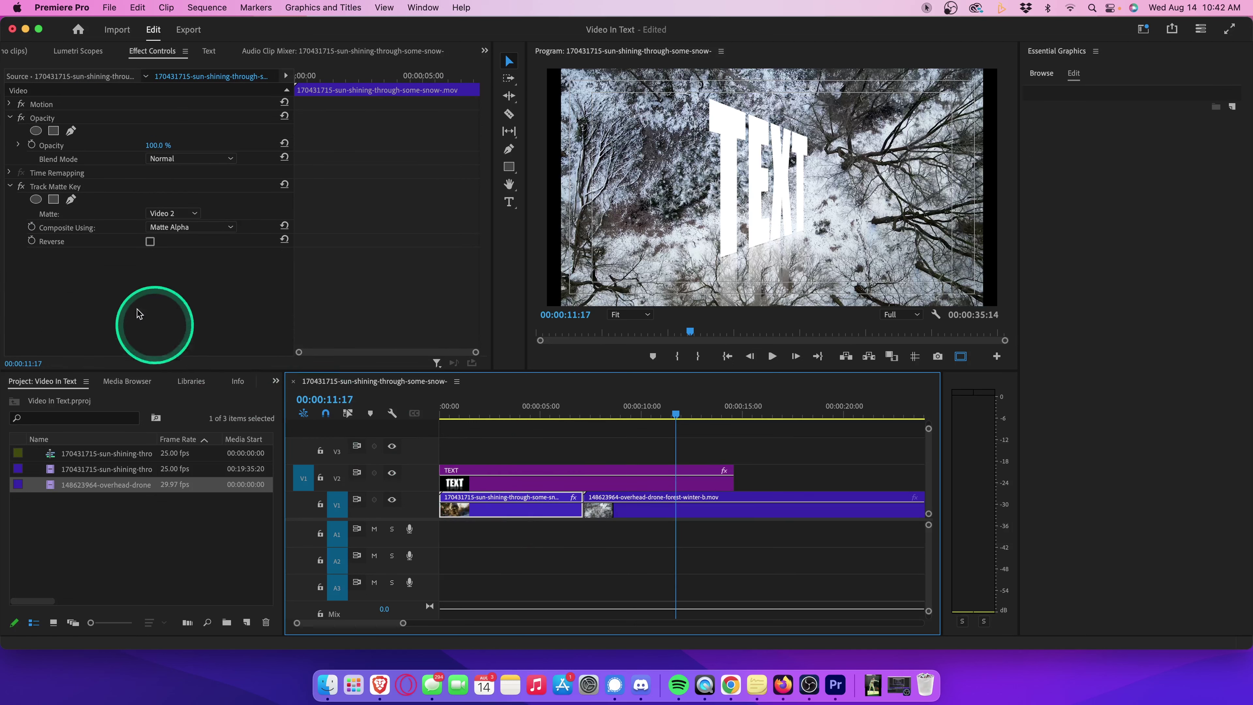
pyautogui.rightClick(48, 186)
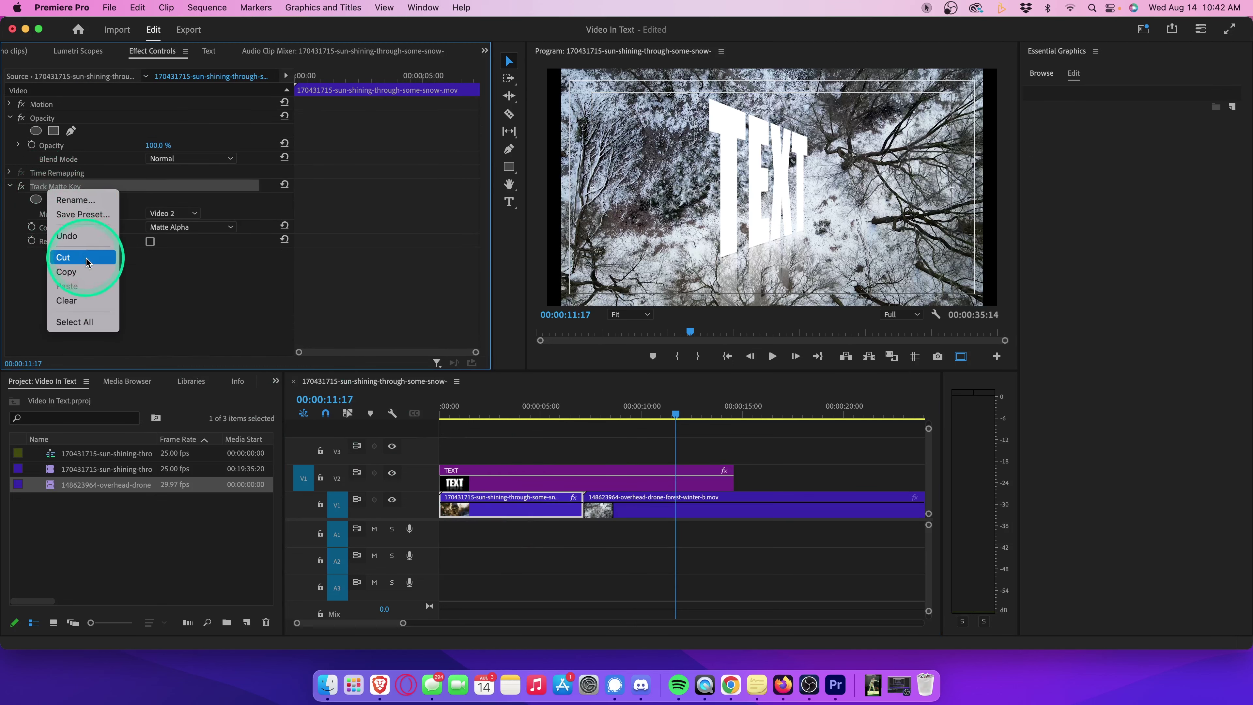
pyautogui.click(90, 271)
pyautogui.click(621, 514)
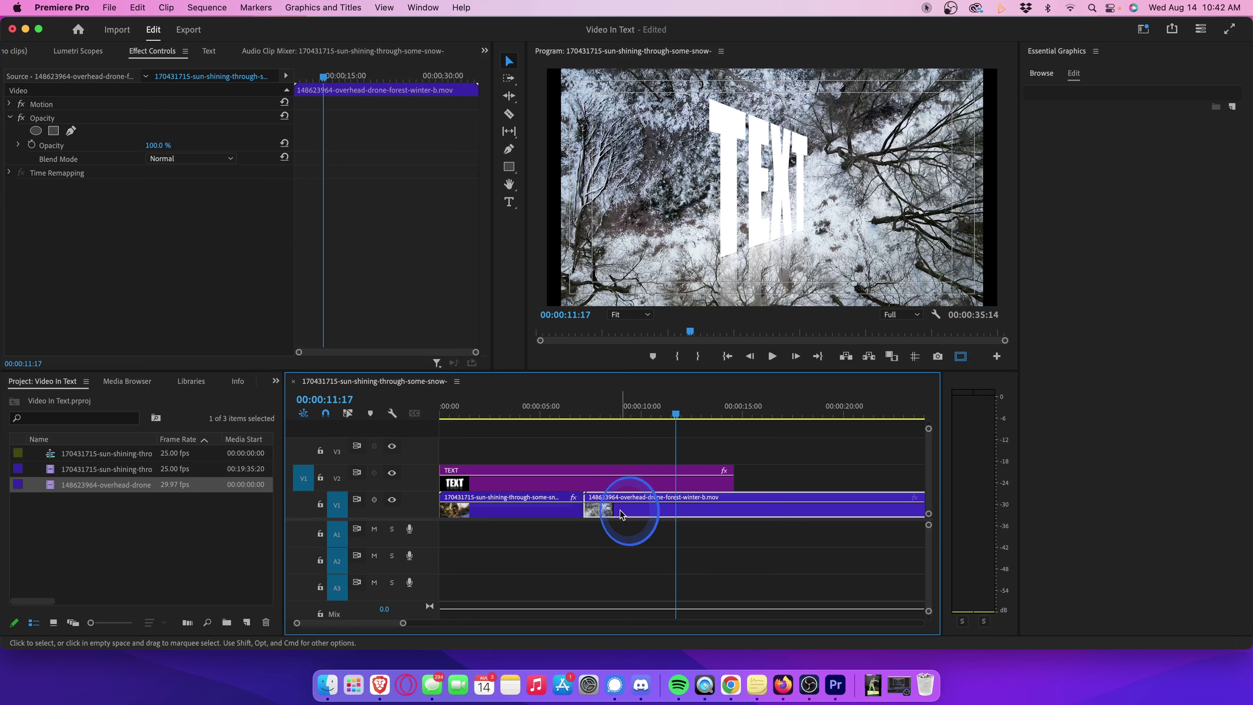
pyautogui.press('cmd+v')
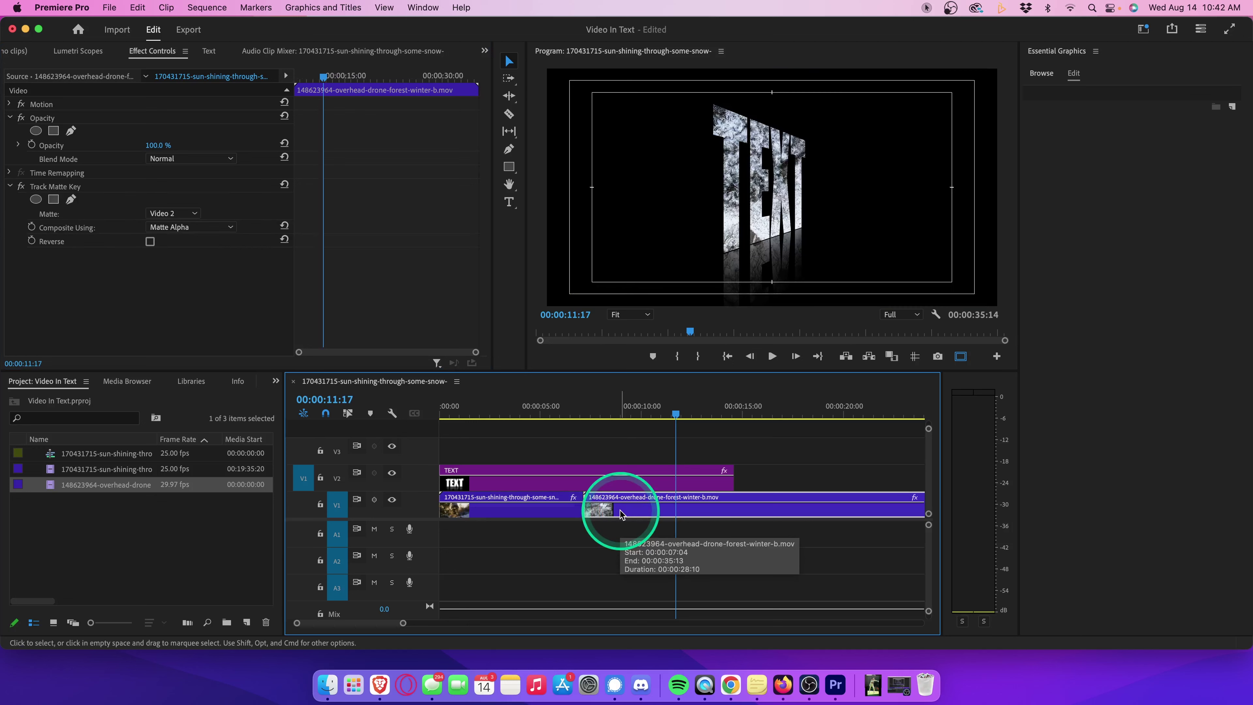
pyautogui.click(539, 415)
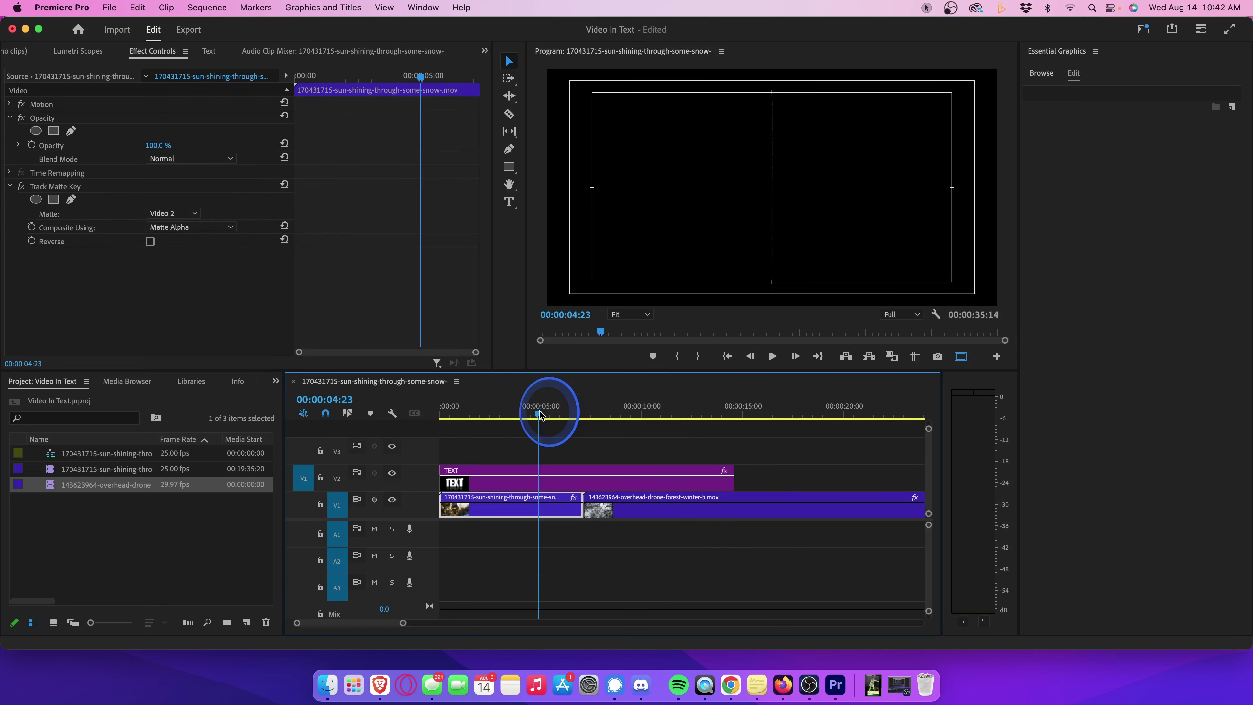
pyautogui.press('space')
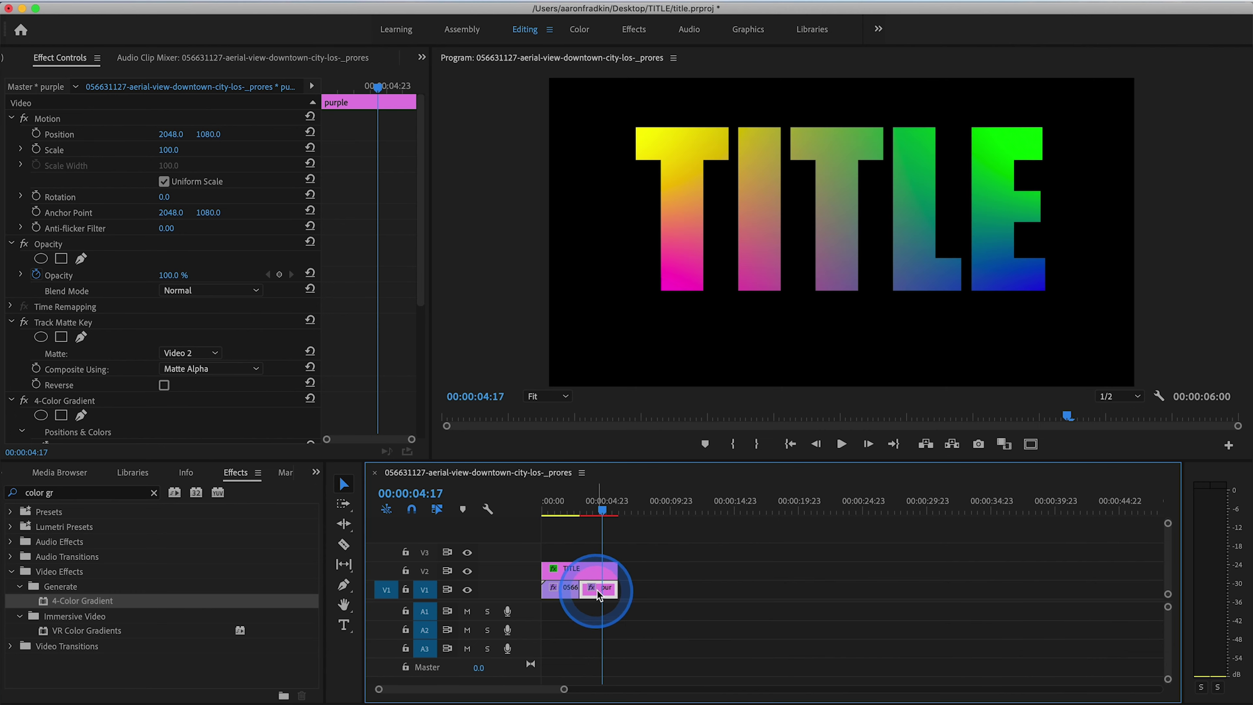
# Step: Expand the 4-Color Gradient settings and open the Color Picker for its yellow Color 1 (FFFF00)
pyautogui.scroll(-5, 139, 272)
pyautogui.click(87, 203)
pyautogui.click(168, 246)
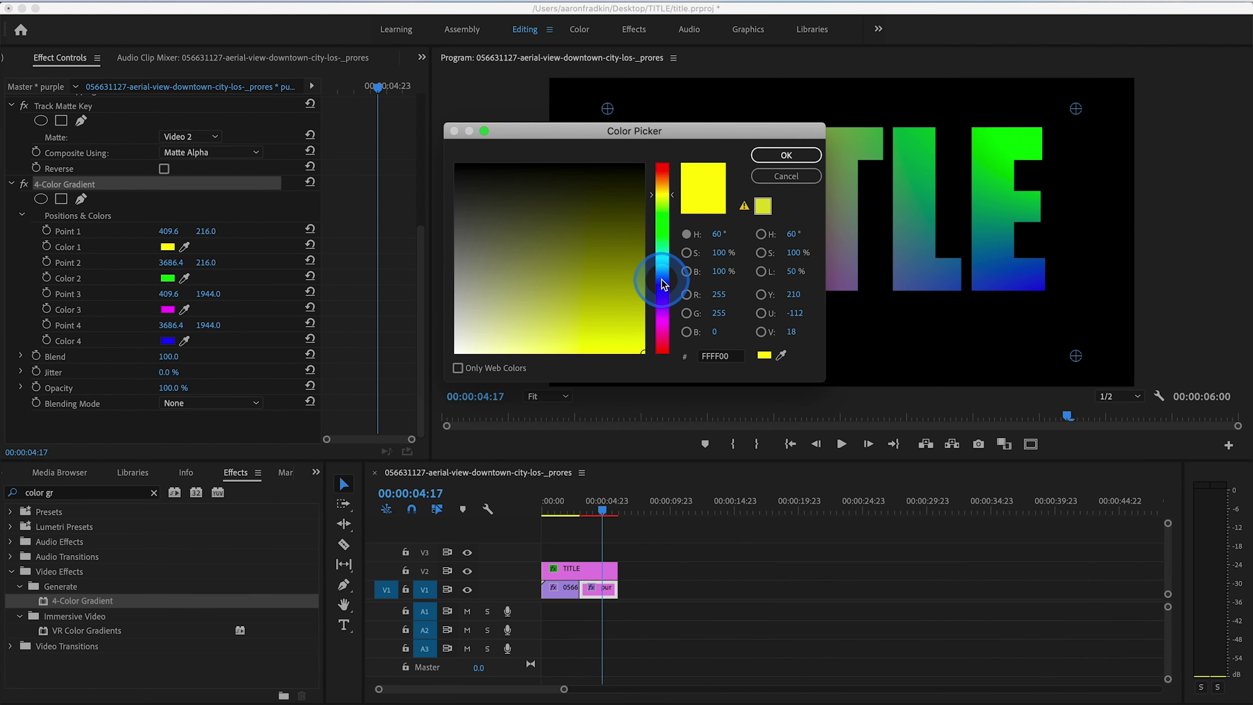